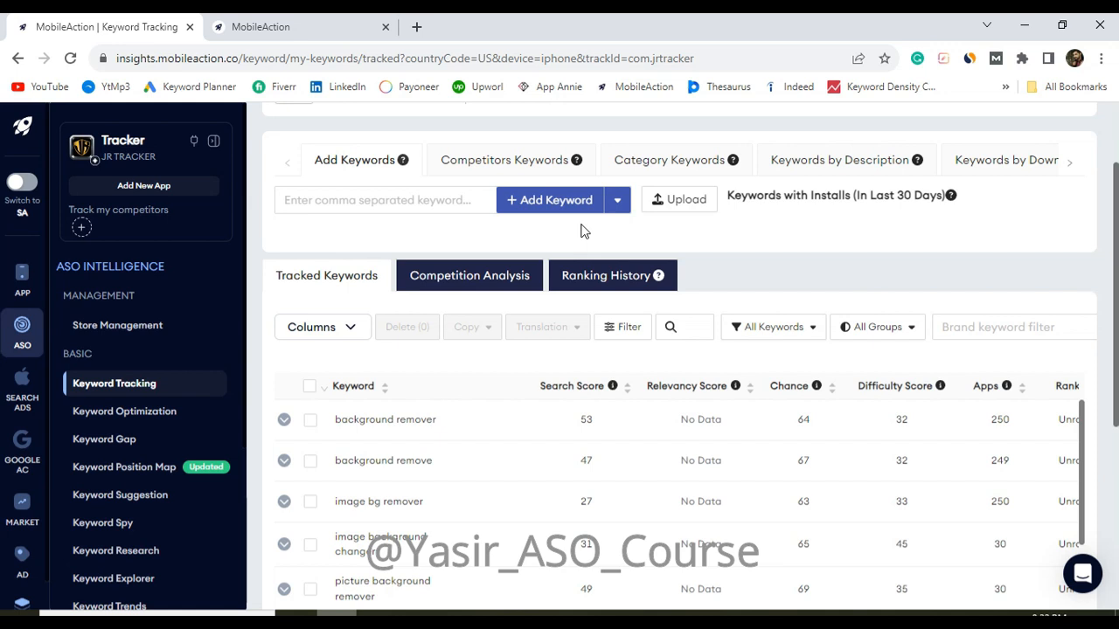
# Examine the tracked keywords table and its Search Score, Relevancy Score, Chance, Difficulty Score and Apps columns
pyautogui.scroll(-1, 584, 231)
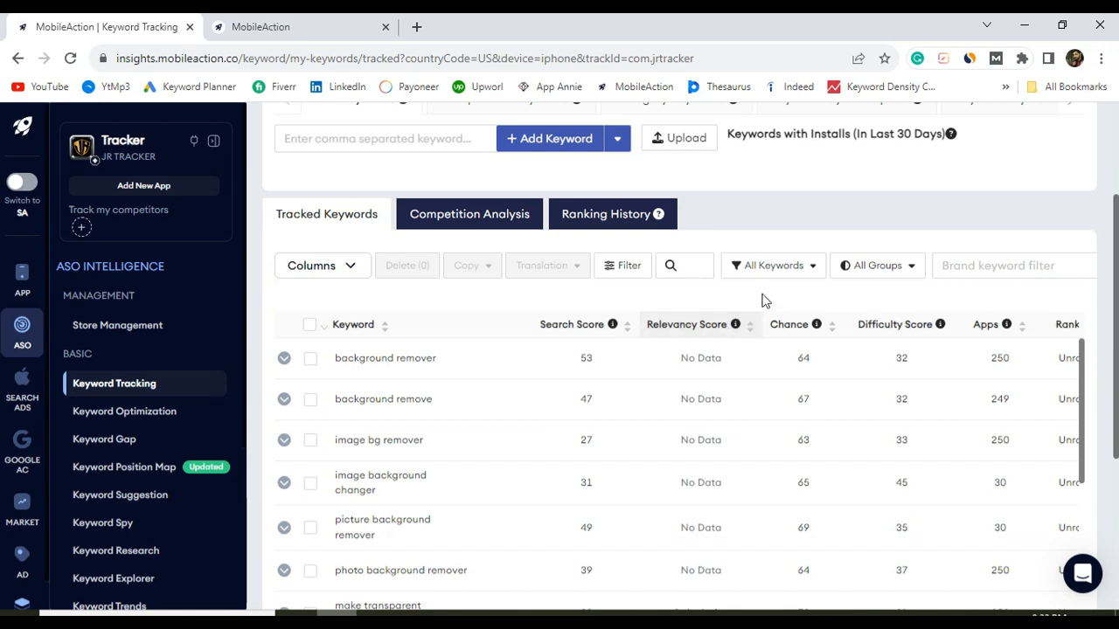
pyautogui.scroll(1, 771, 292)
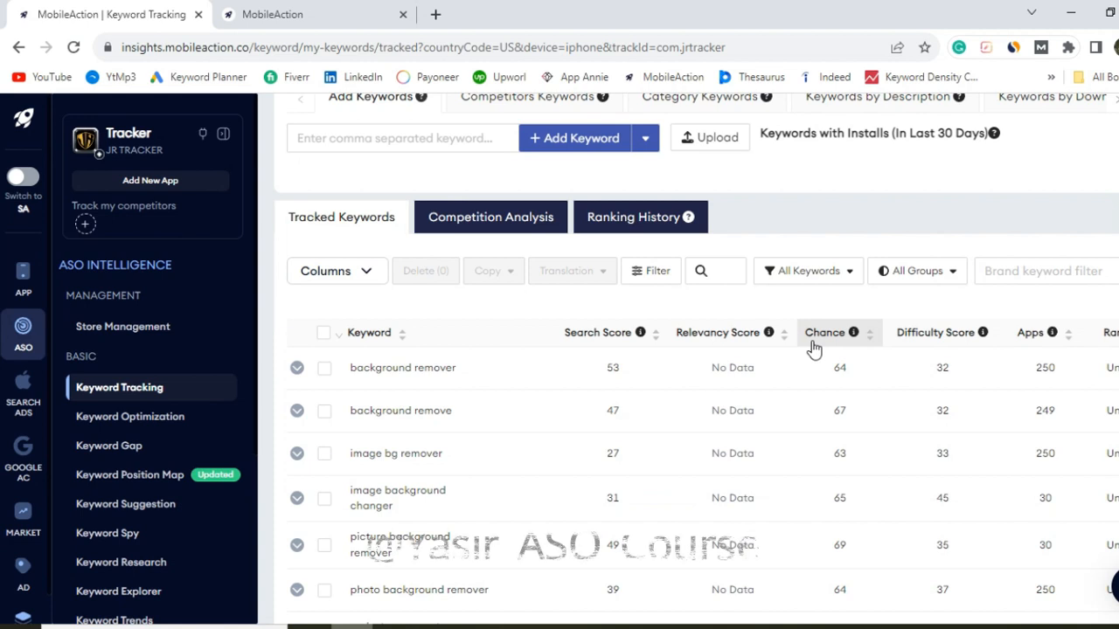
pyautogui.scroll(-1, 814, 304)
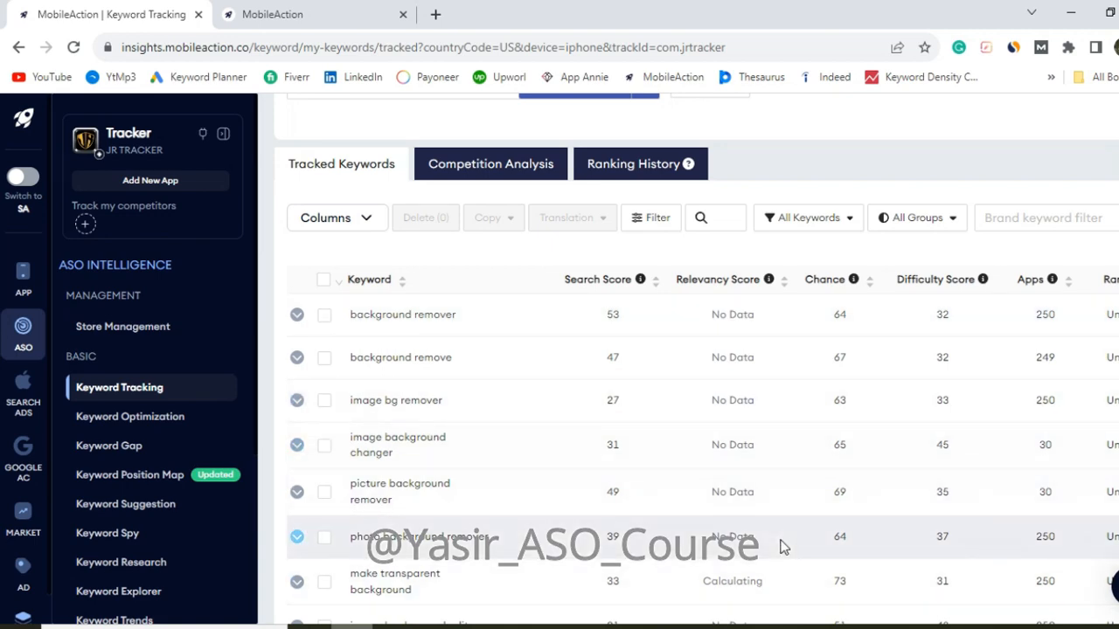
pyautogui.scroll(2, 321, 300)
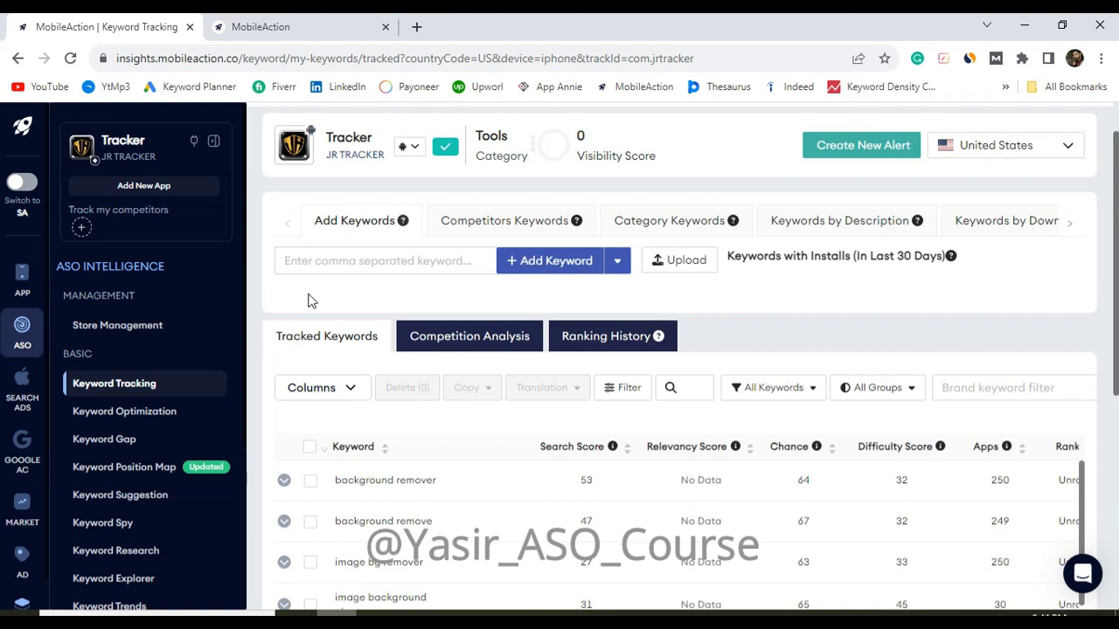
pyautogui.scroll(-2, 307, 299)
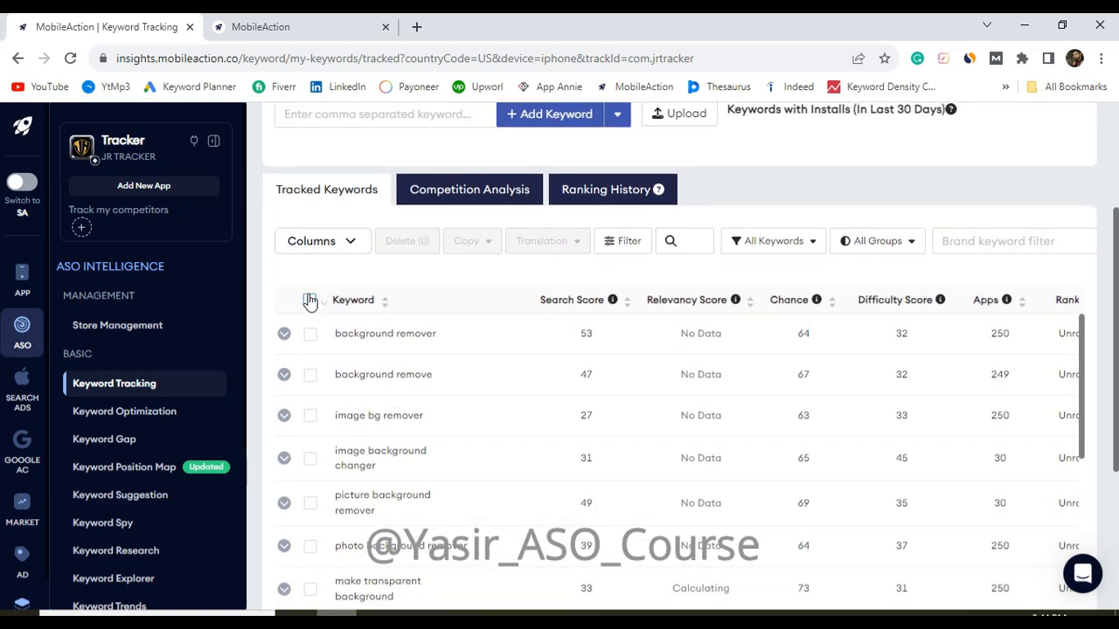
pyautogui.scroll(-1, 757, 278)
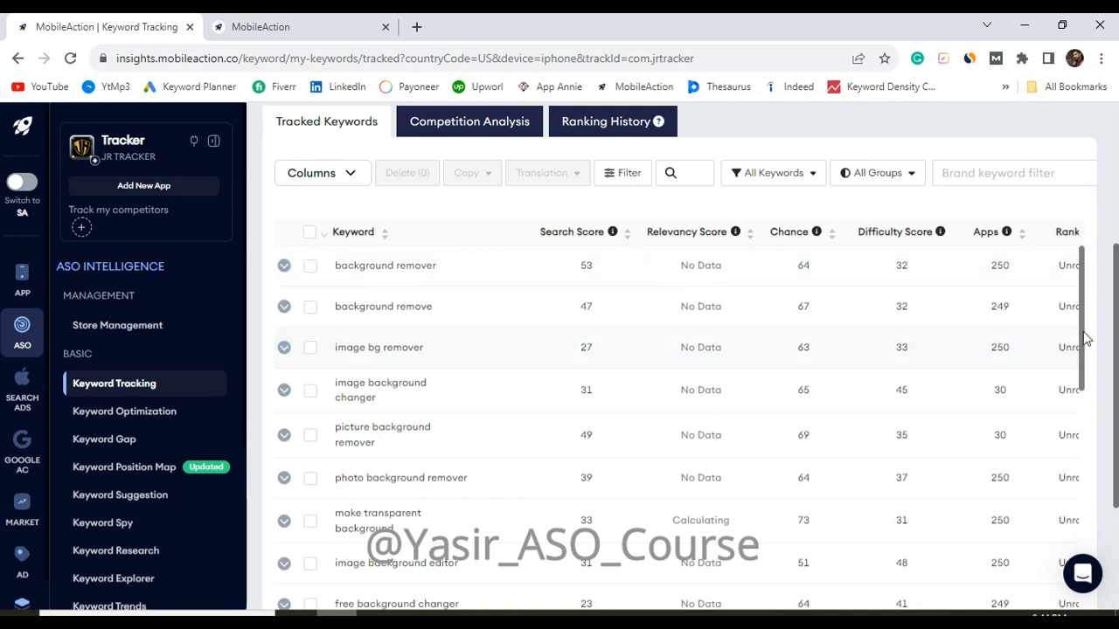
pyautogui.scroll(-1, 1116, 325)
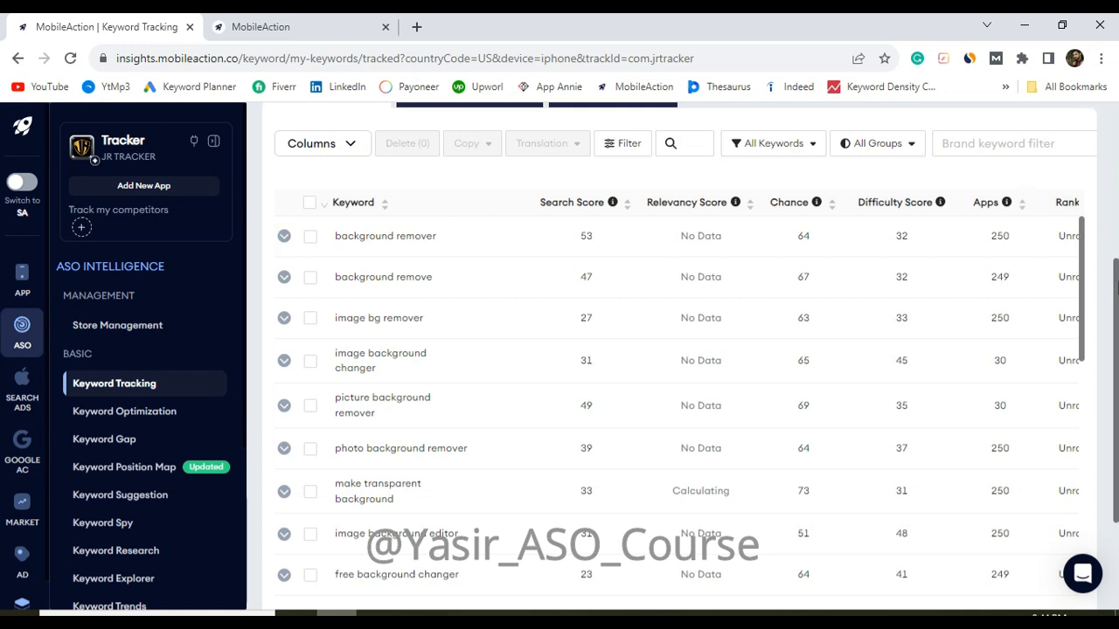
pyautogui.scroll(-1, 1115, 289)
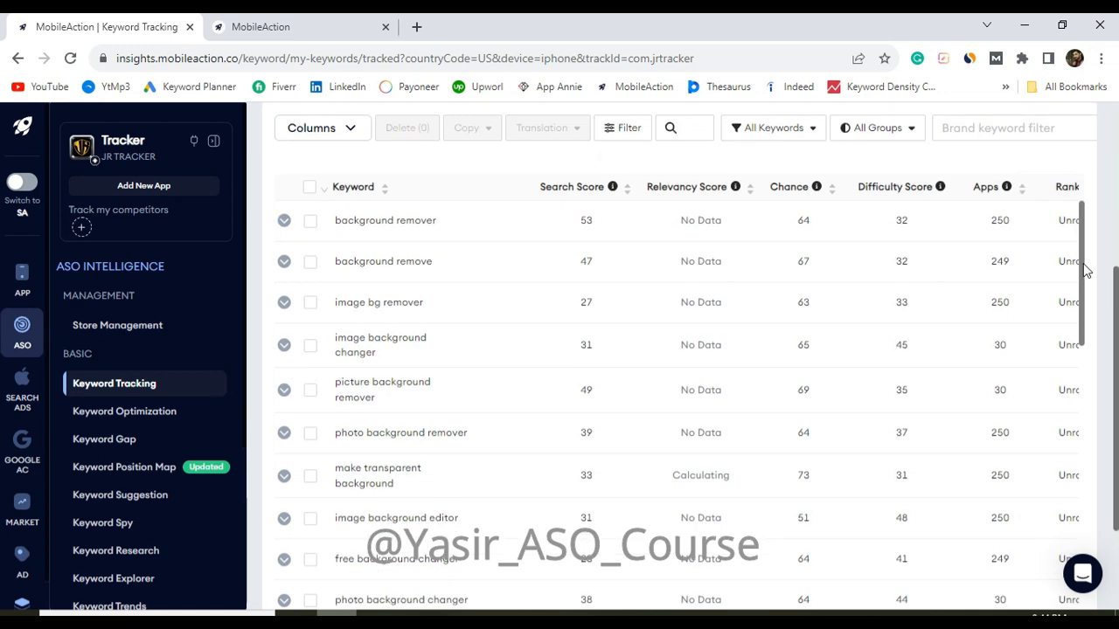
# Read through the whole tracked keywords list to its last entry, comparing the keywords' scores, and return to the table header
pyautogui.moveTo(1084, 271); pyautogui.dragTo(1081, 354)
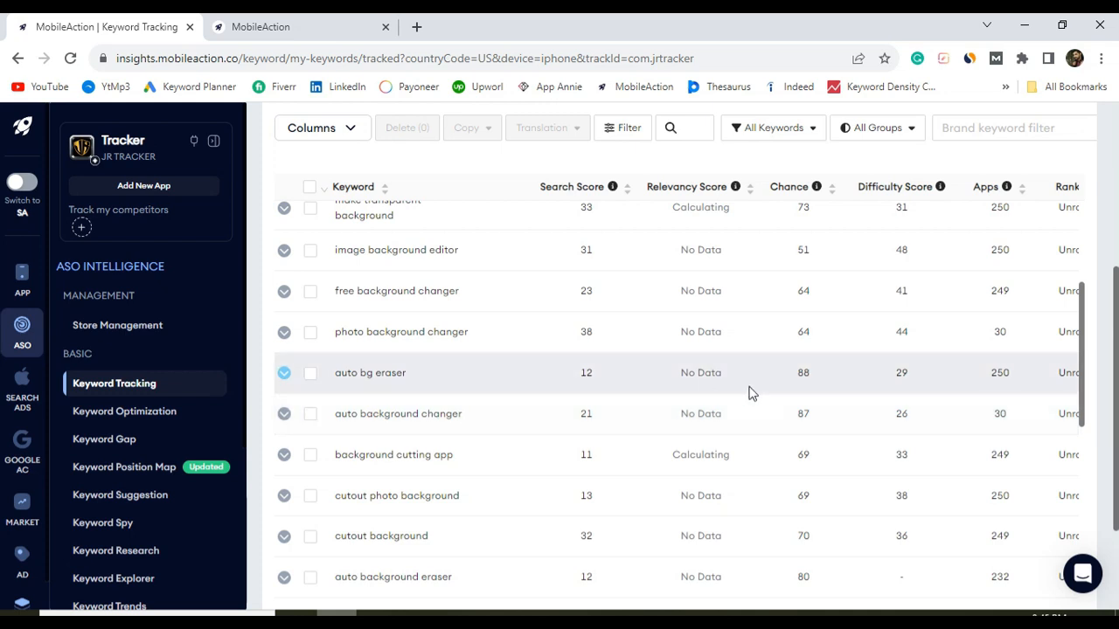
pyautogui.scroll(-3, 749, 394)
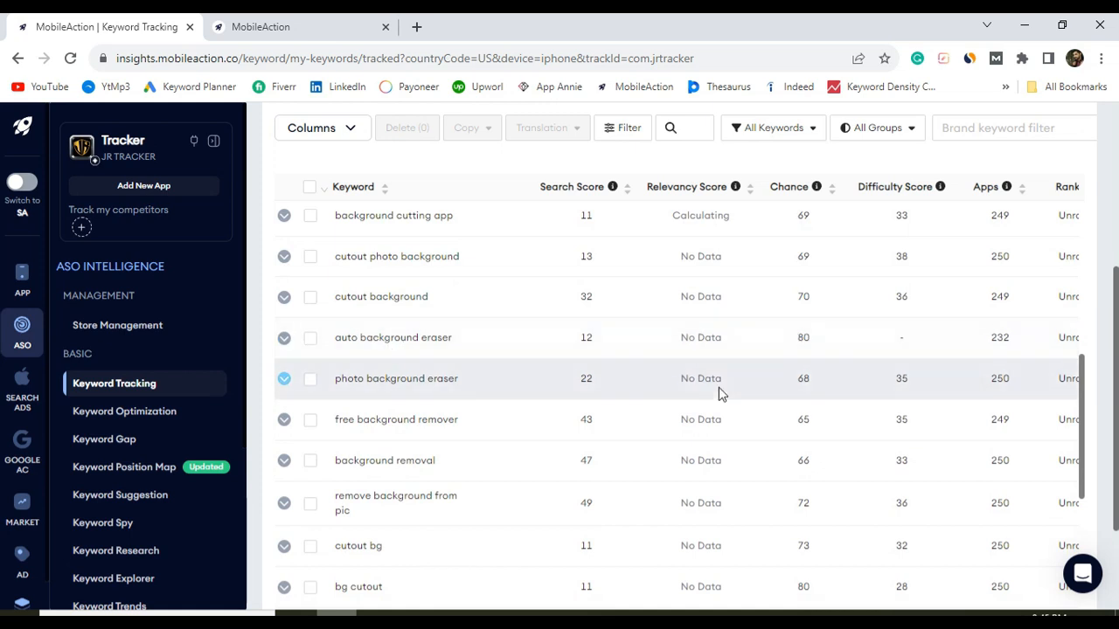
pyautogui.scroll(-3, 719, 392)
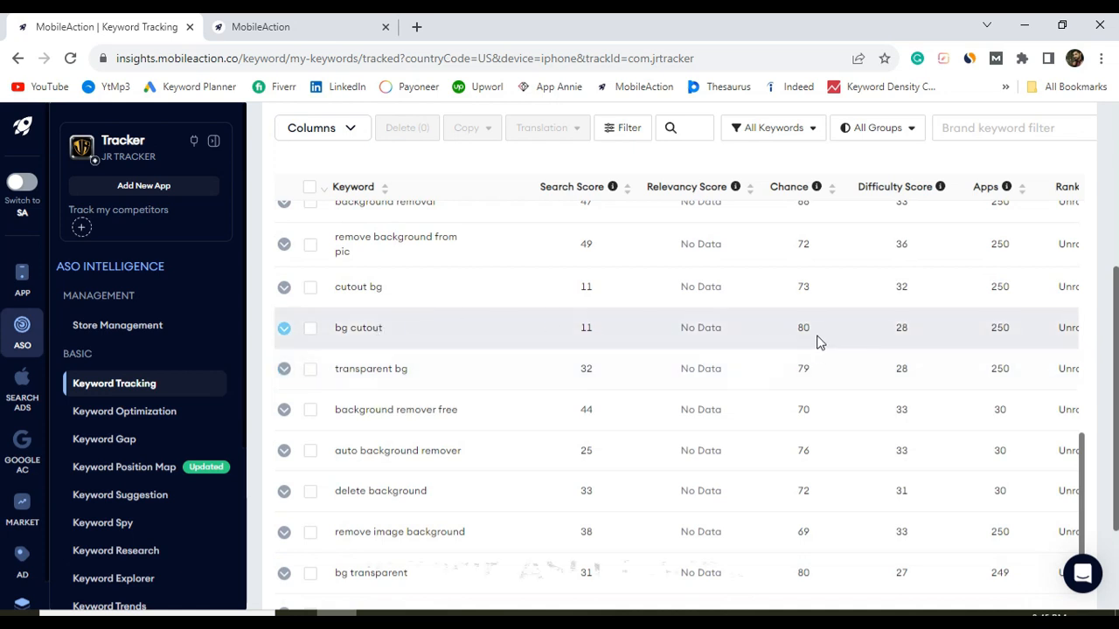
pyautogui.scroll(-2, 816, 341)
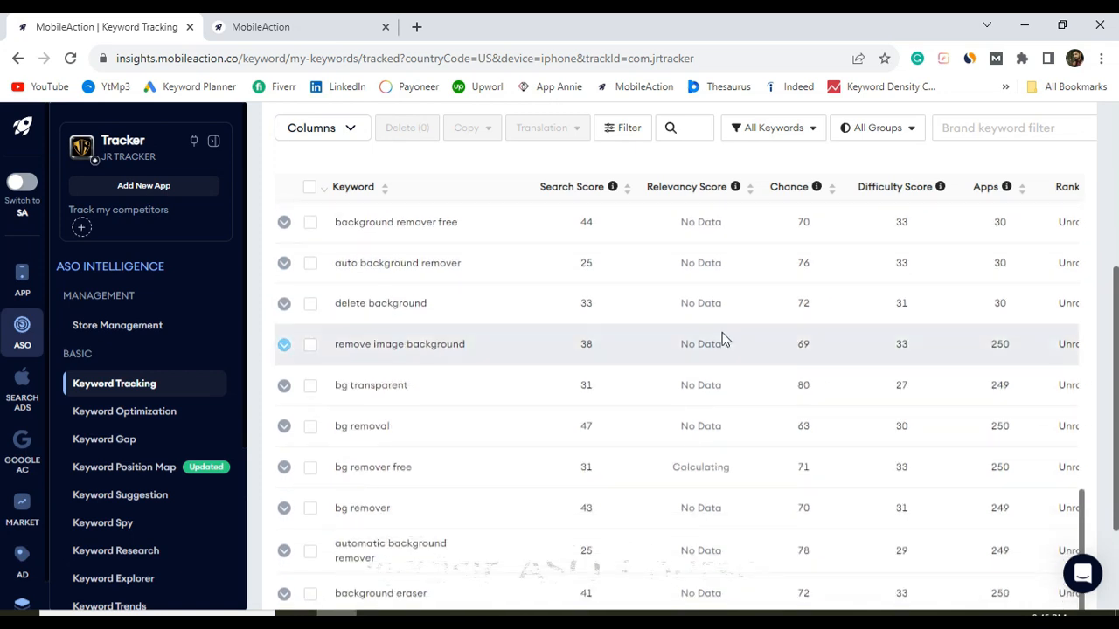
pyautogui.scroll(-3, 673, 367)
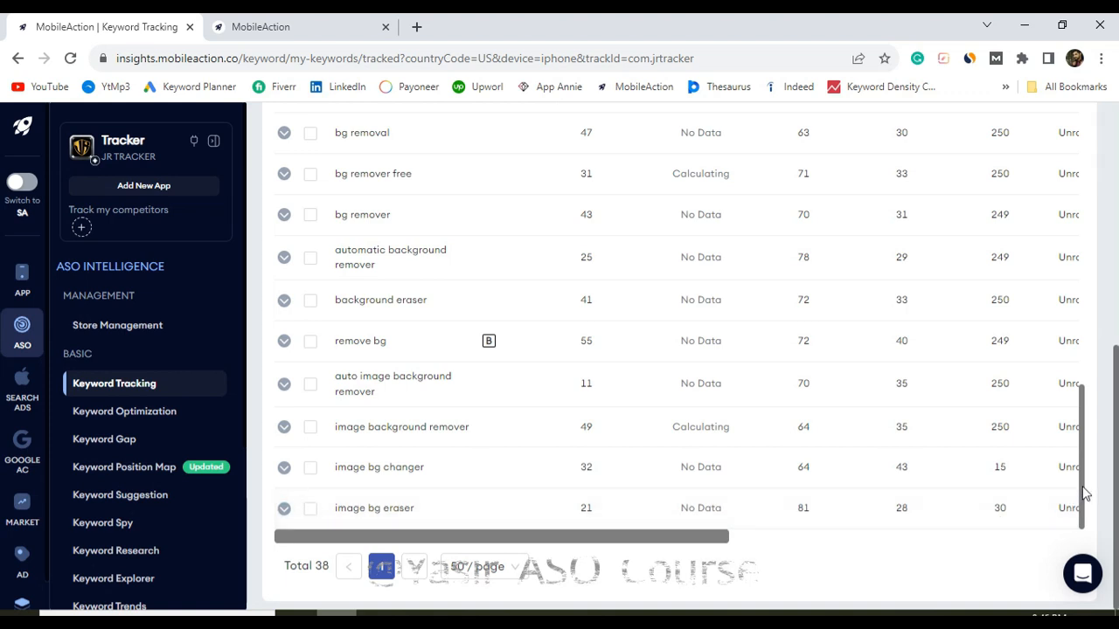
pyautogui.moveTo(1083, 494); pyautogui.dragTo(1093, 210)
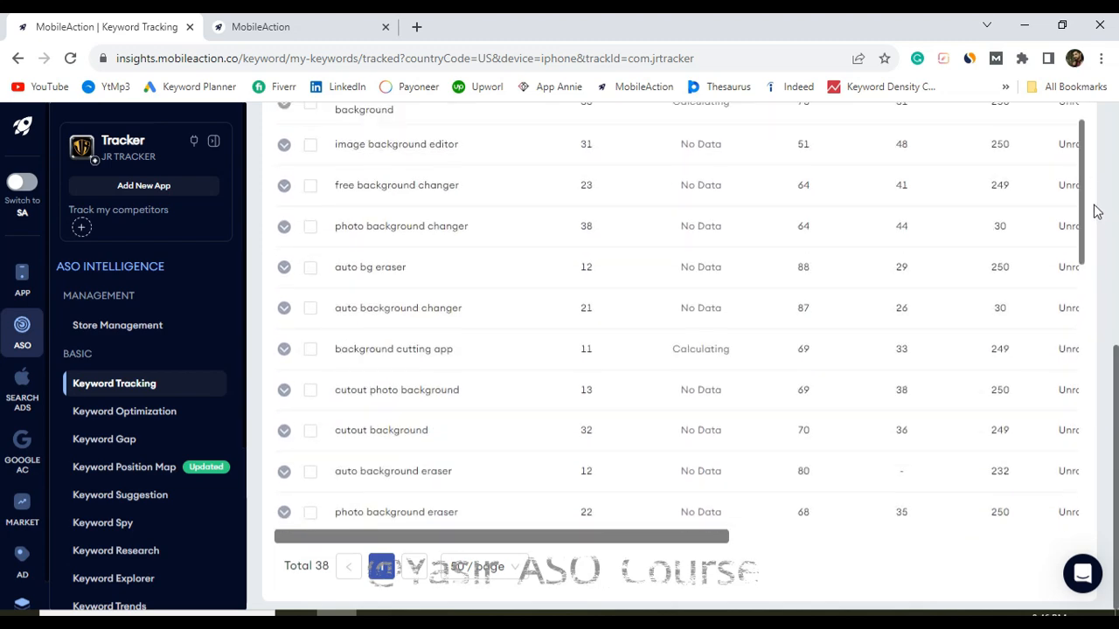
pyautogui.scroll(3, 844, 310)
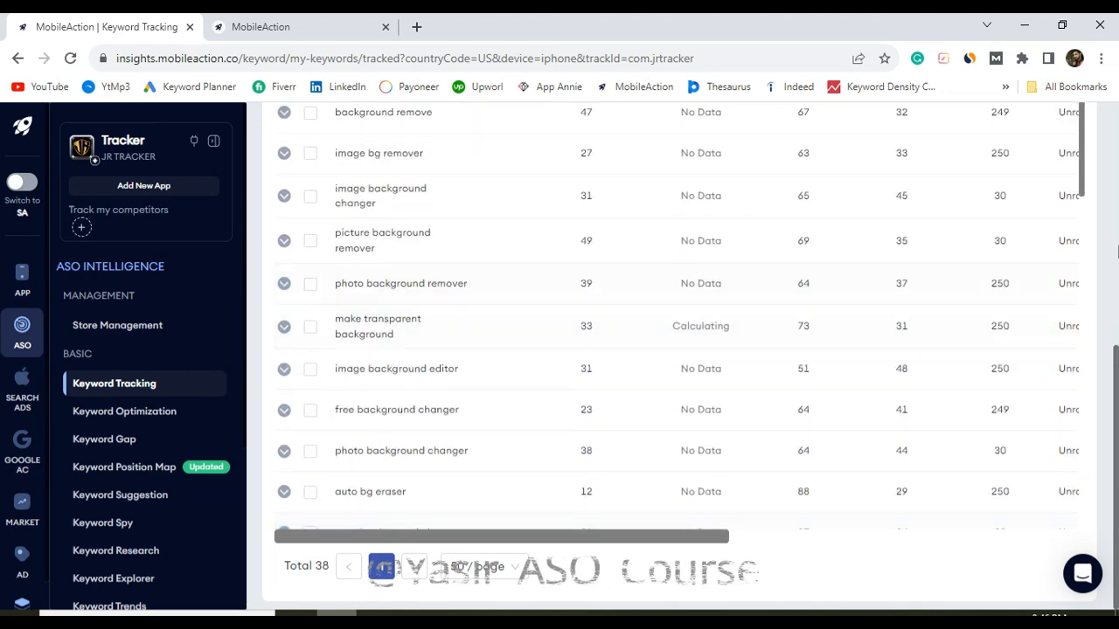
pyautogui.moveTo(1116, 382); pyautogui.dragTo(1115, 288)
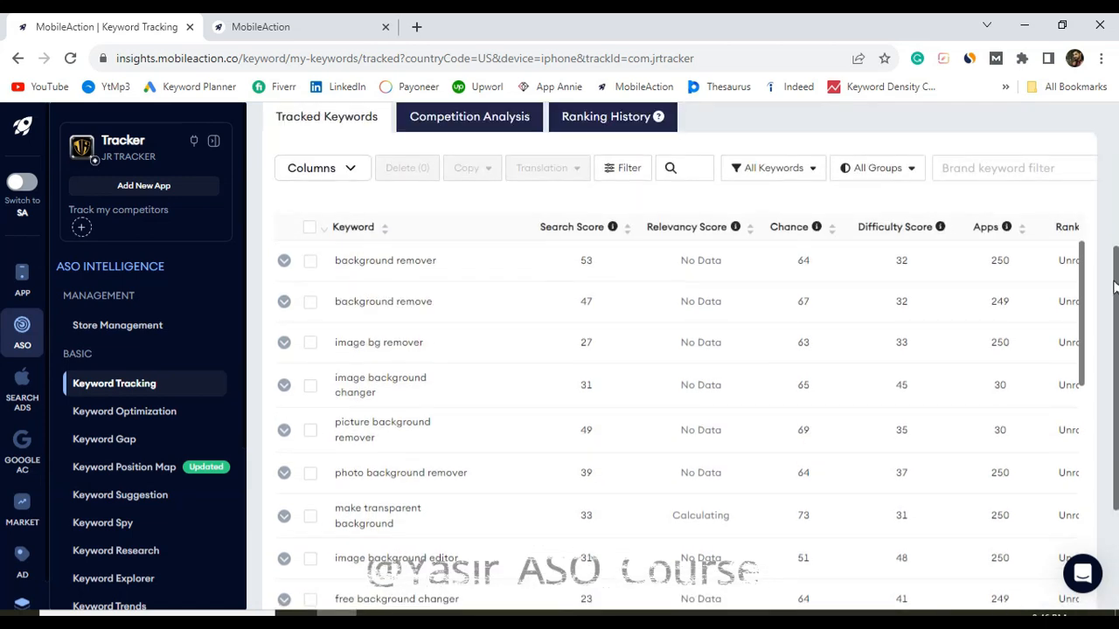
# Review the tracked keywords again from "background remover" down to "image bg eraser"
pyautogui.scroll(-1, 276, 208)
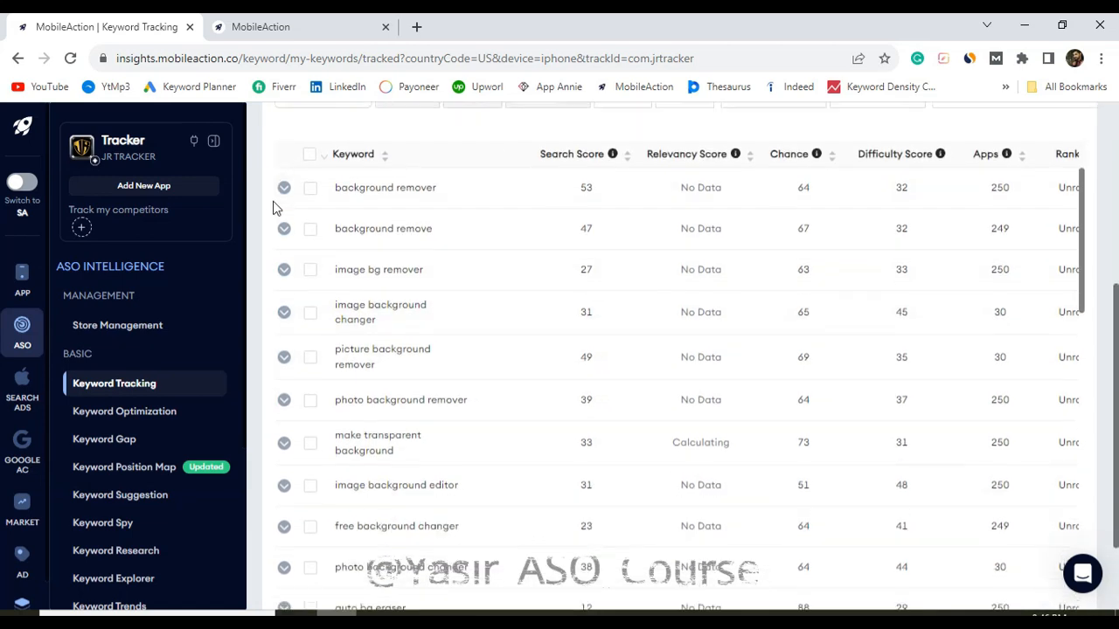
pyautogui.scroll(-4, 433, 306)
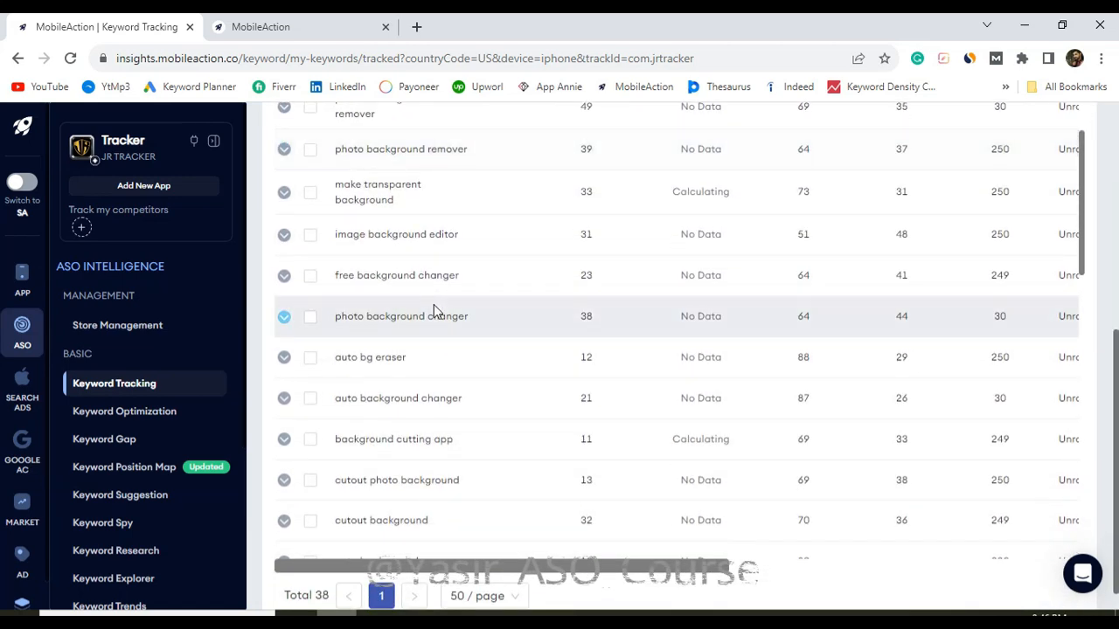
pyautogui.scroll(-2, 434, 306)
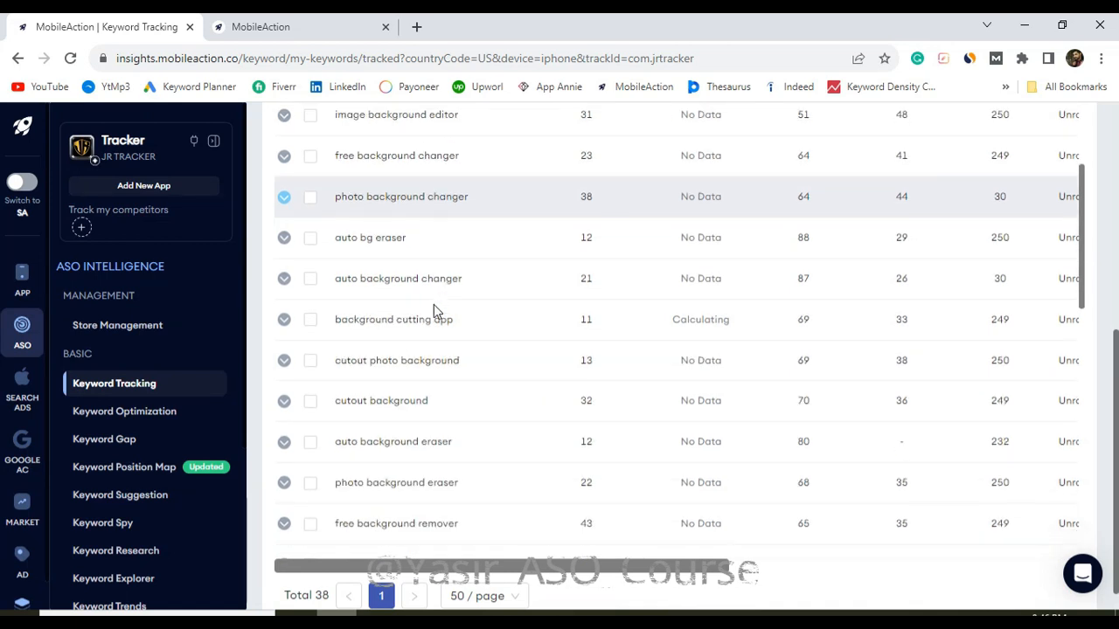
pyautogui.scroll(-5, 476, 350)
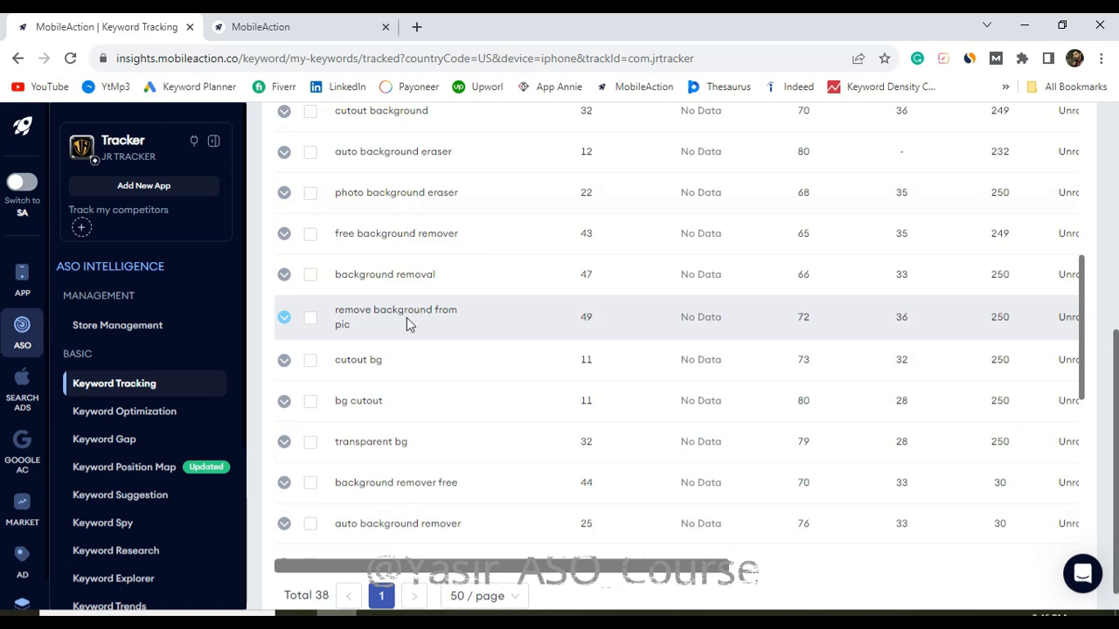
pyautogui.scroll(5, 443, 340)
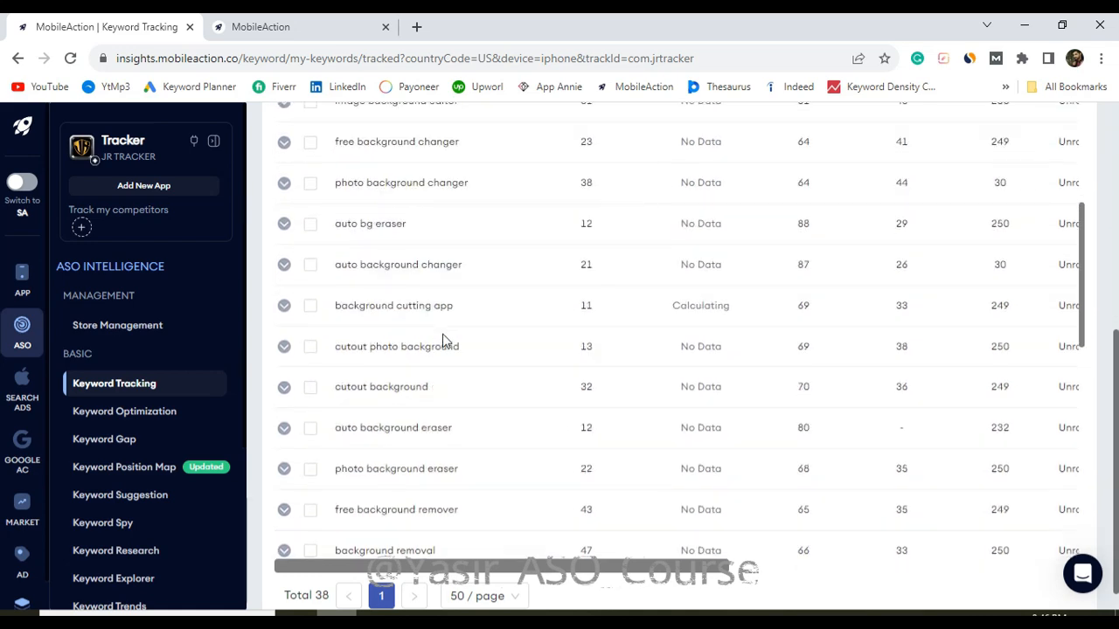
pyautogui.scroll(3, 295, 306)
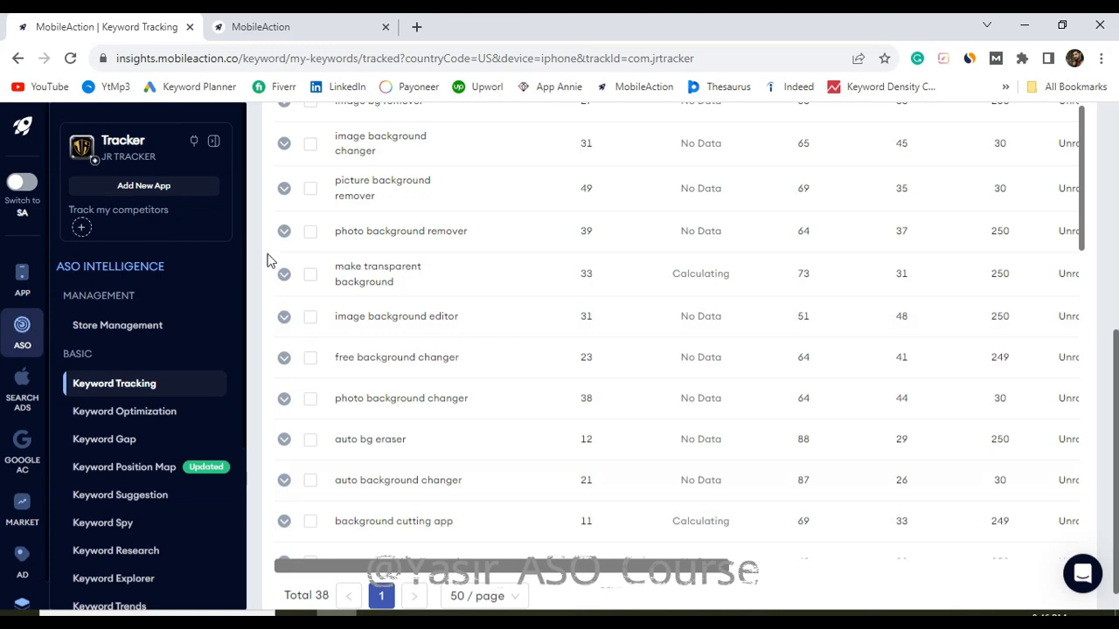
pyautogui.scroll(3, 270, 256)
pyautogui.scroll(-4, 297, 262)
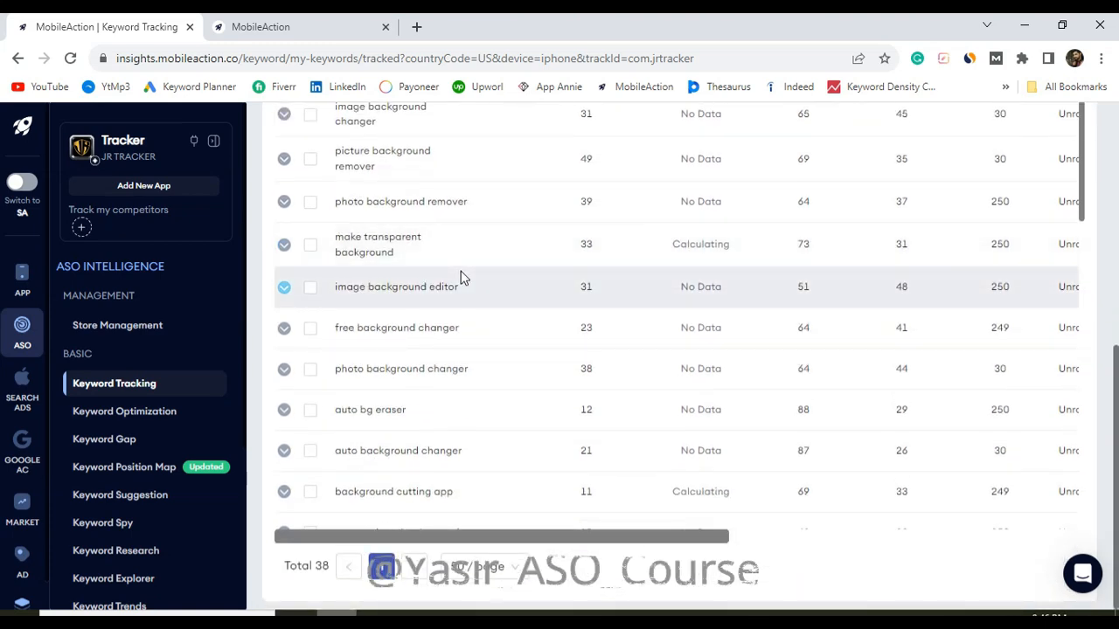
pyautogui.scroll(-2, 463, 278)
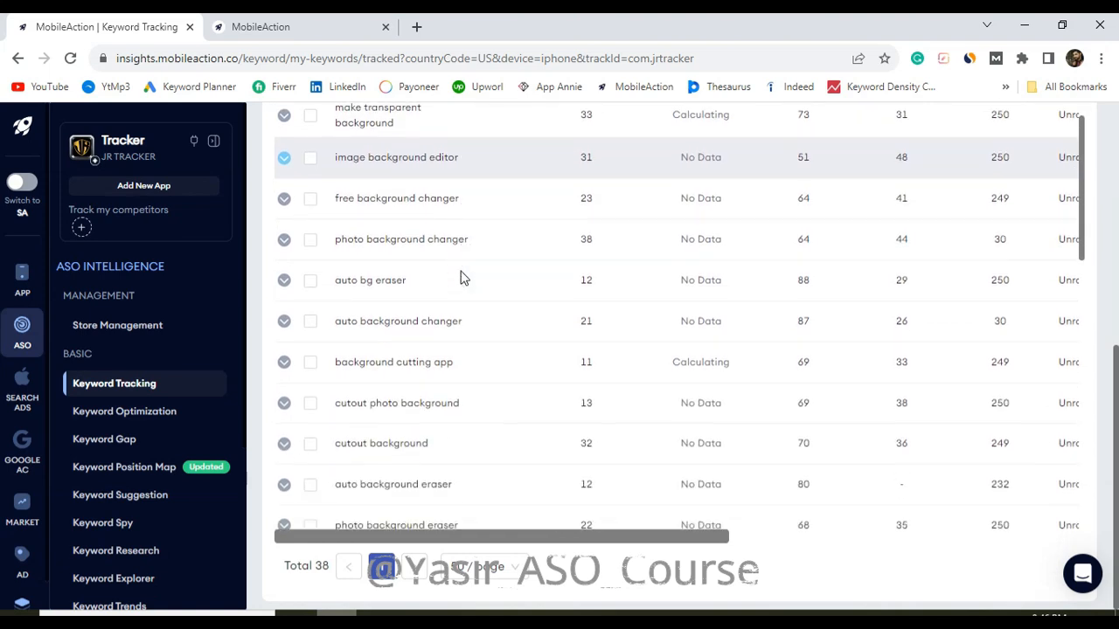
pyautogui.scroll(-2, 1086, 234)
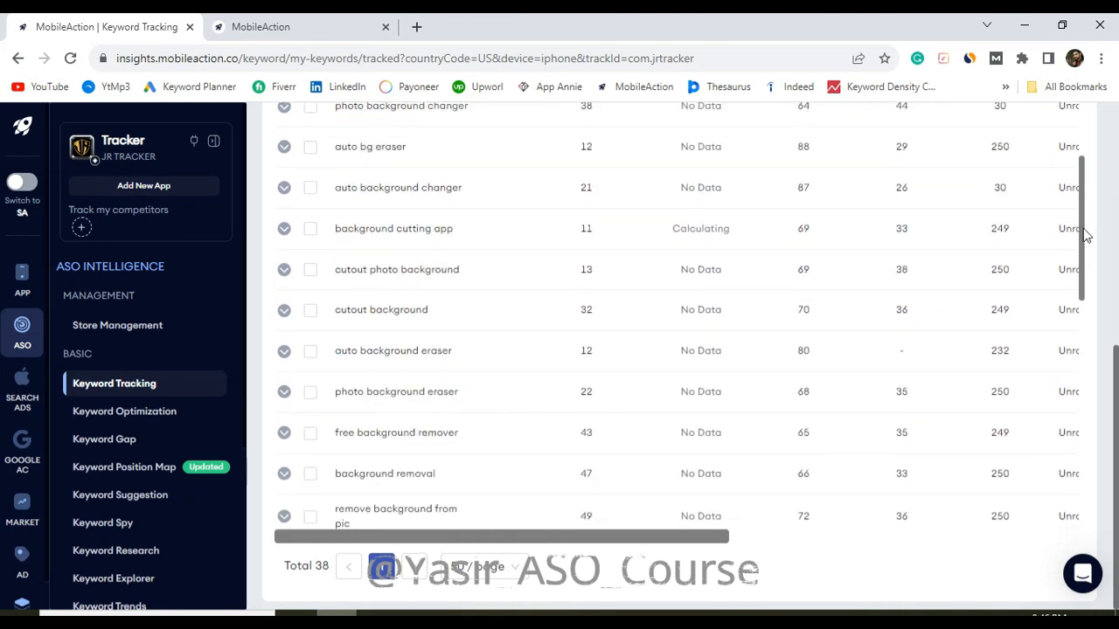
pyautogui.moveTo(1086, 234)
pyautogui.mouseDown()
pyautogui.moveTo(1084, 258)
pyautogui.moveTo(1091, 143)
pyautogui.moveTo(1074, 420)
pyautogui.moveTo(1116, 419)
pyautogui.moveTo(1116, 404)
pyautogui.moveTo(1082, 437)
pyautogui.moveTo(1082, 454)
pyautogui.mouseUp()
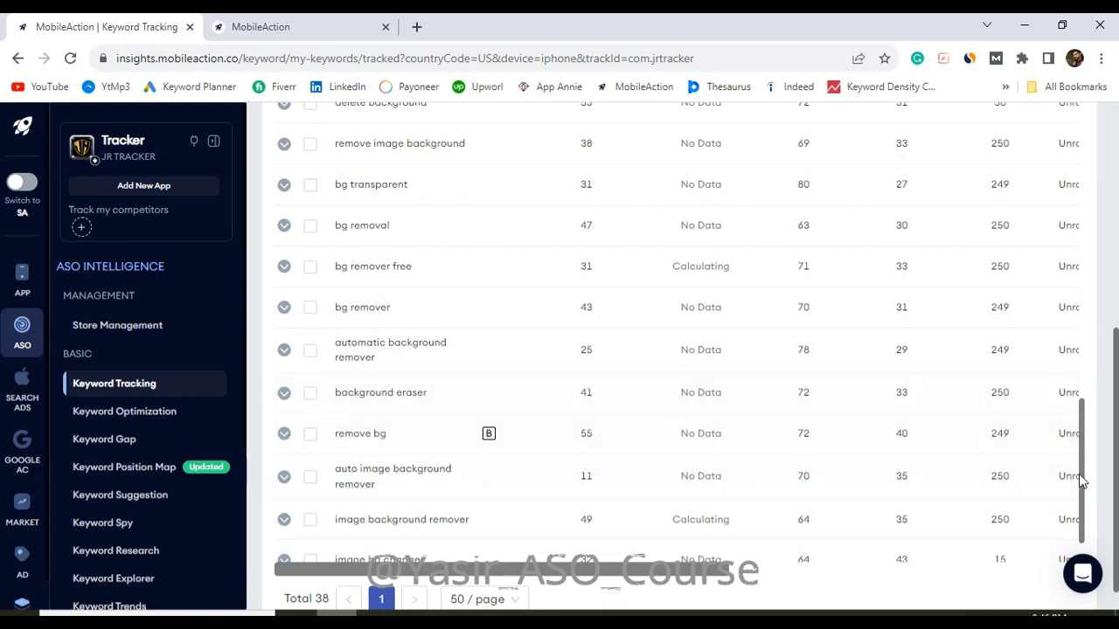
pyautogui.moveTo(1082, 481); pyautogui.dragTo(1082, 502)
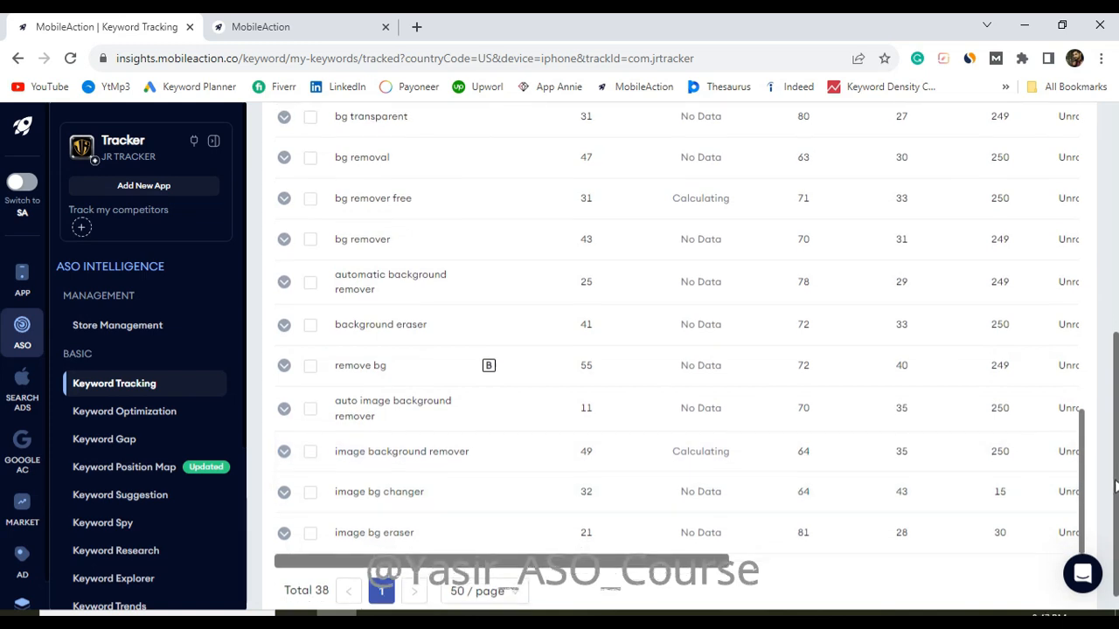
# Recheck the scores of the keywords in the lower half of the list, between "cutout background" and "image bg eraser"
pyautogui.scroll(-1, 962, 495)
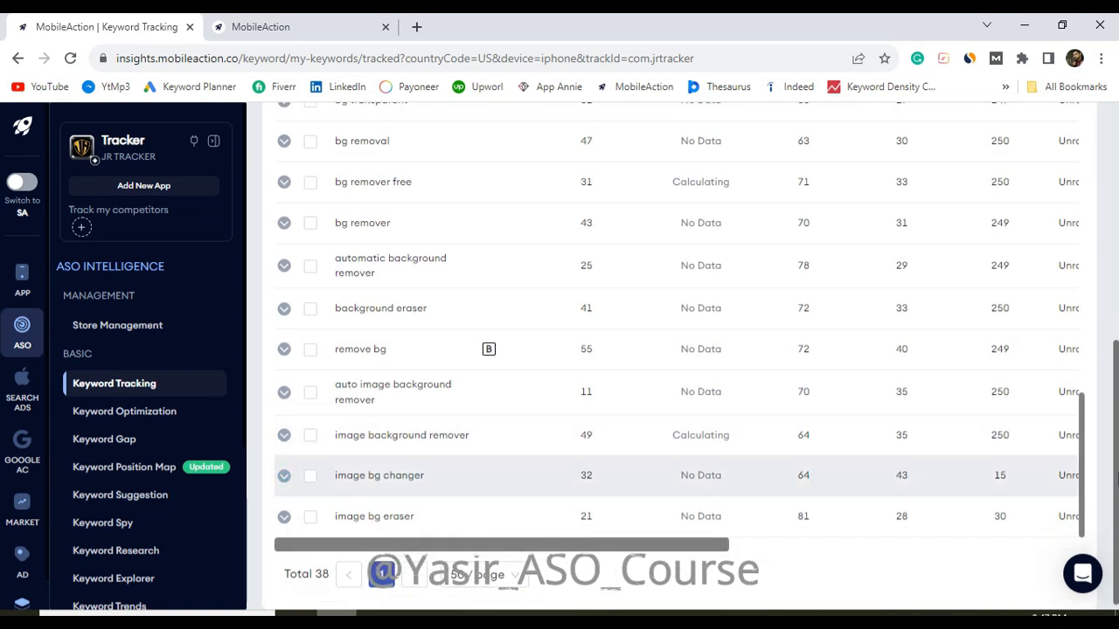
pyautogui.moveTo(1116, 476); pyautogui.dragTo(1116, 411)
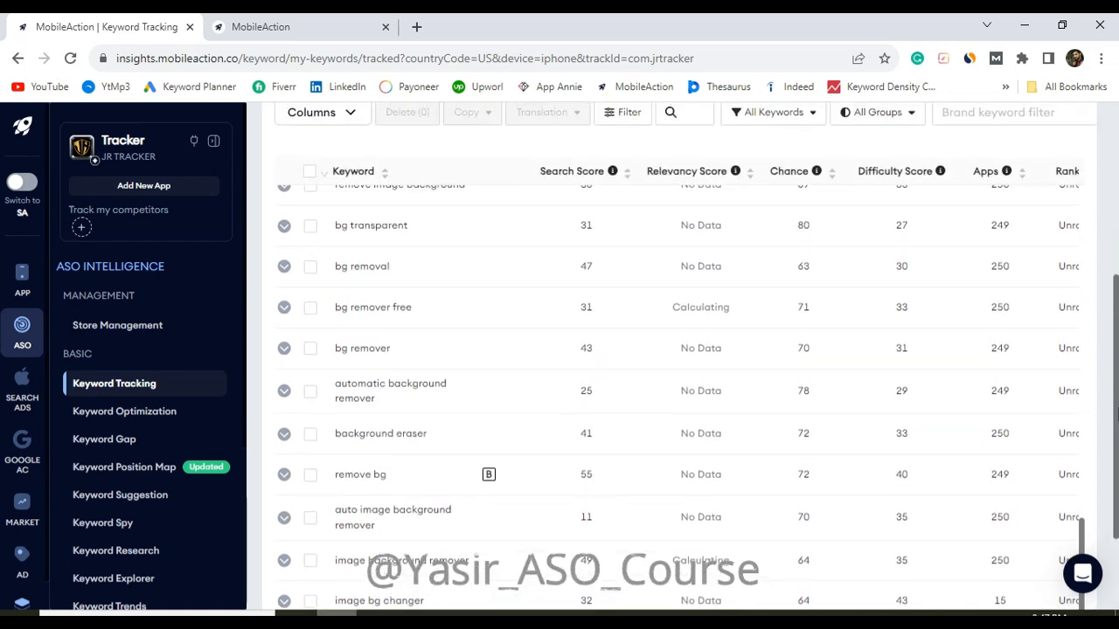
pyautogui.scroll(8, 667, 369)
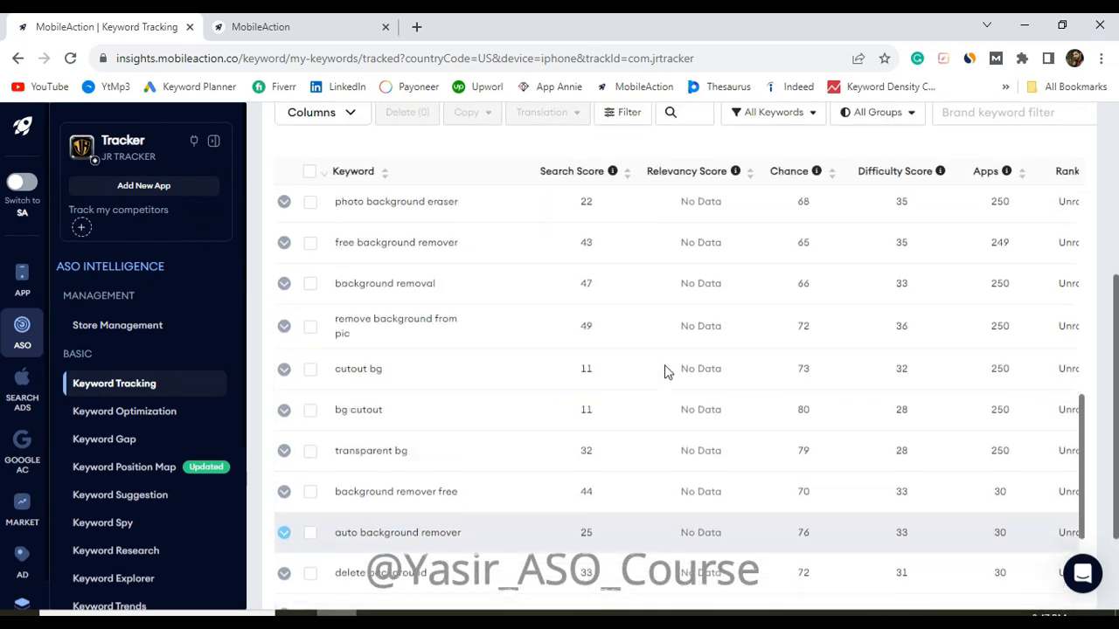
pyautogui.scroll(3, 664, 371)
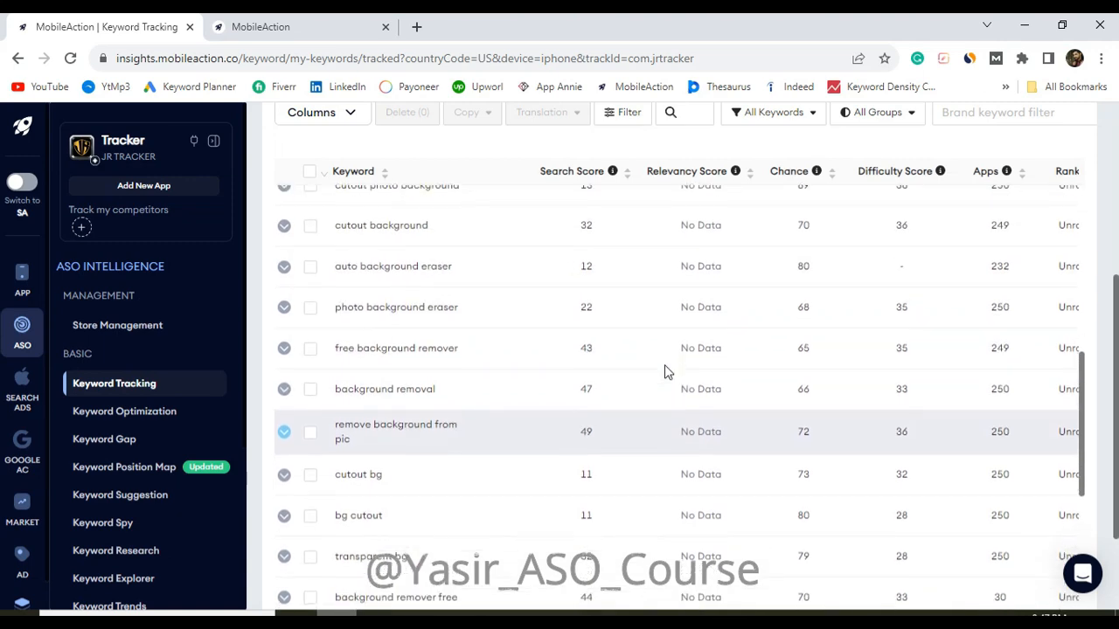
pyautogui.scroll(-9, 664, 372)
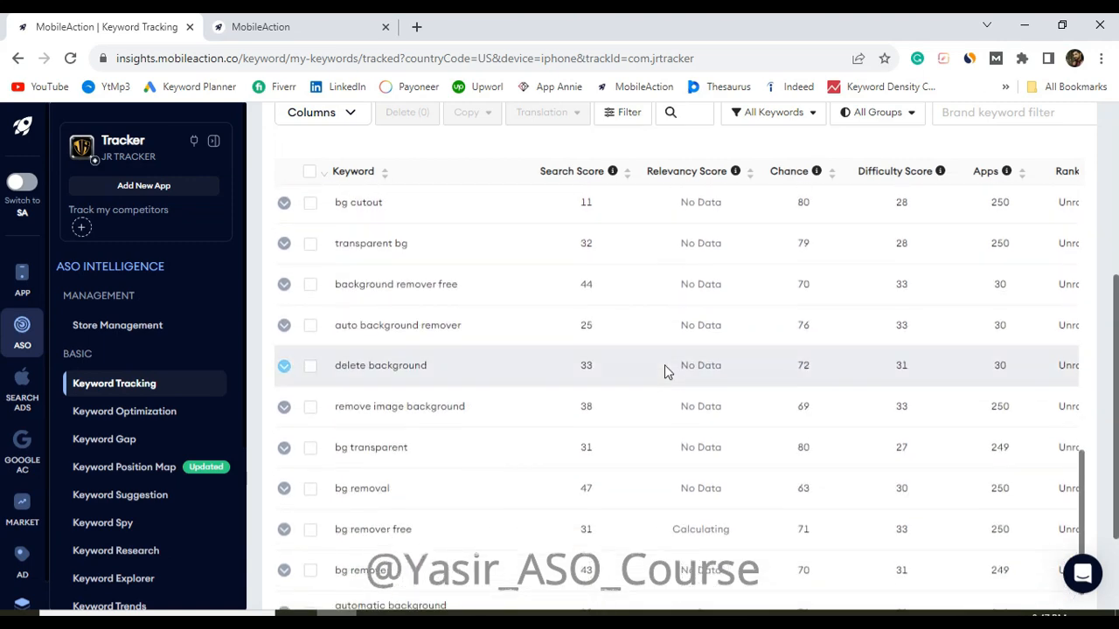
pyautogui.scroll(-6, 664, 370)
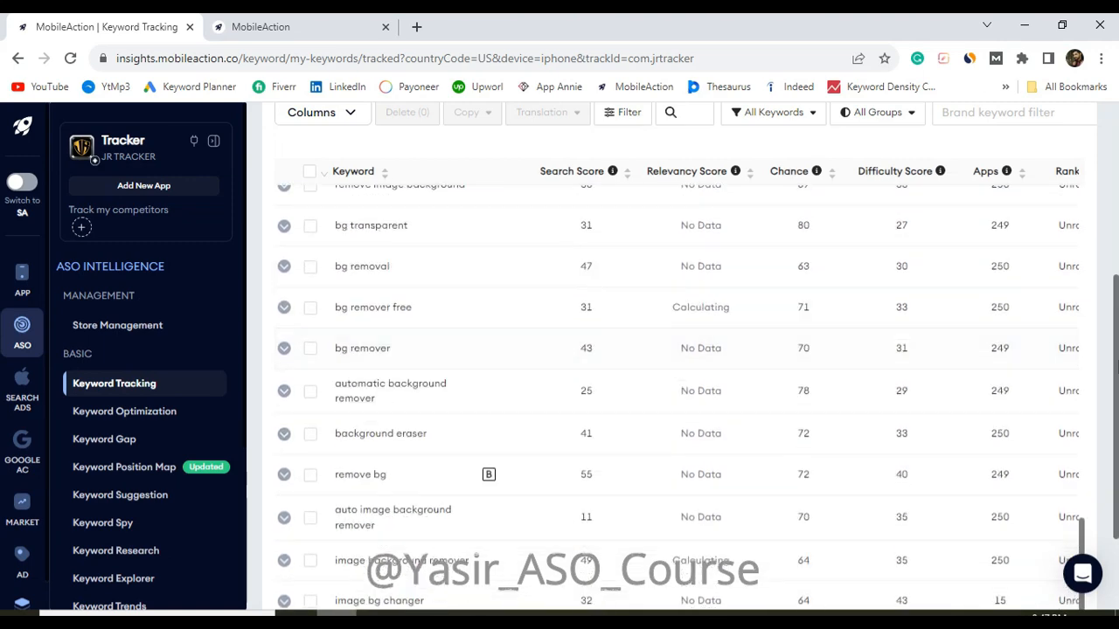
pyautogui.scroll(-2, 1115, 419)
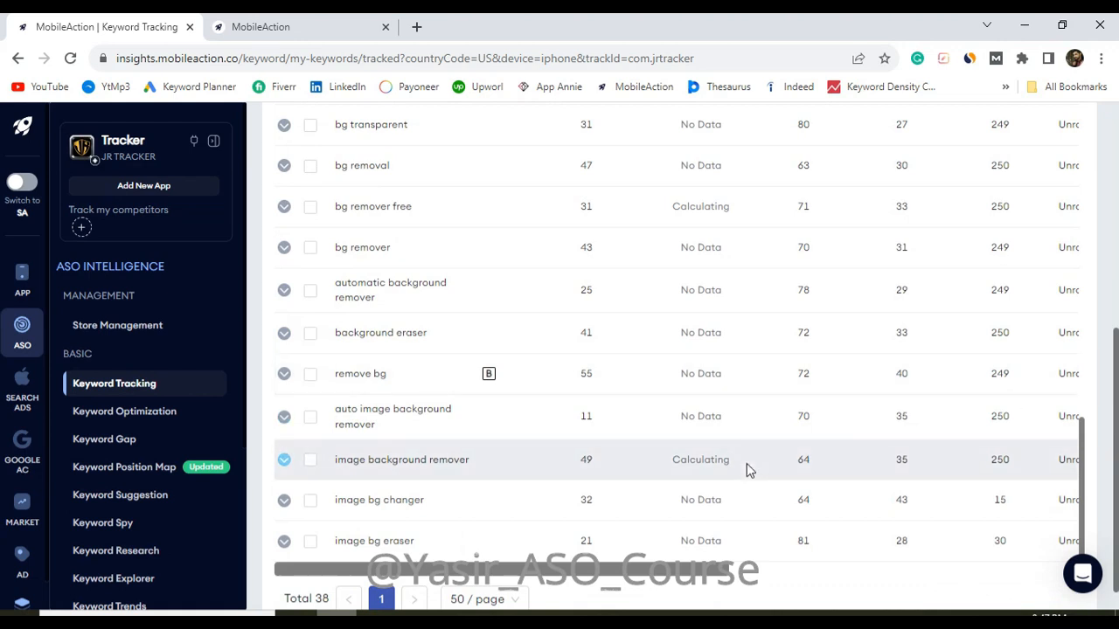
pyautogui.scroll(5, 746, 467)
pyautogui.scroll(5, 527, 294)
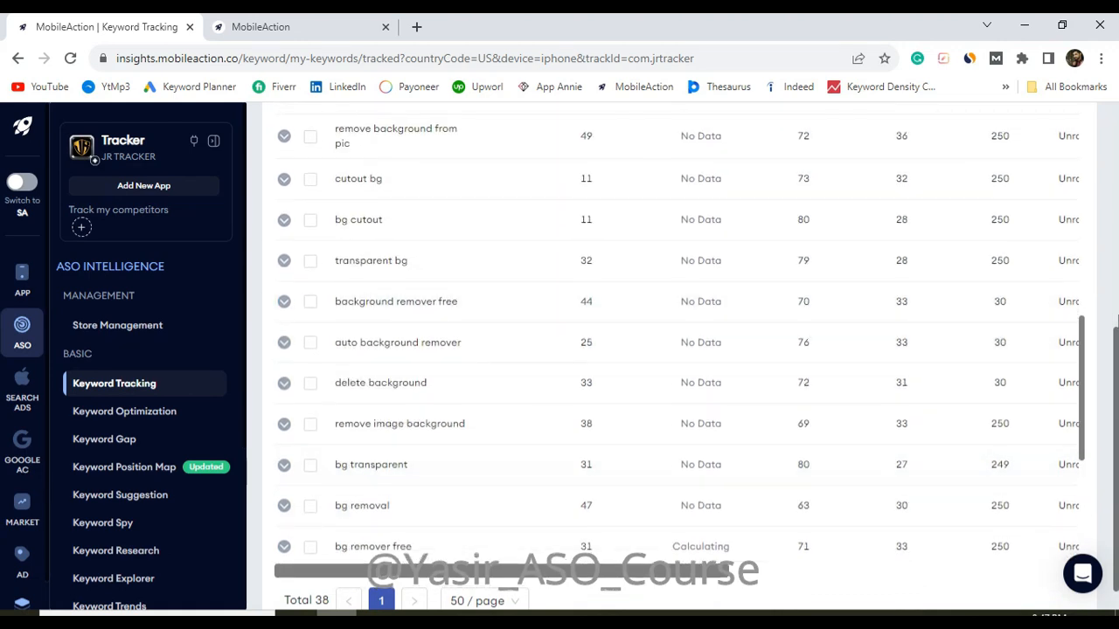
# Switch to the second MobileAction page and read through its tracked construction keywords down to "construction safety", comparing Search Score, Chance, Difficulty Score and Apps
pyautogui.scroll(3, 821, 229)
pyautogui.scroll(2, 817, 229)
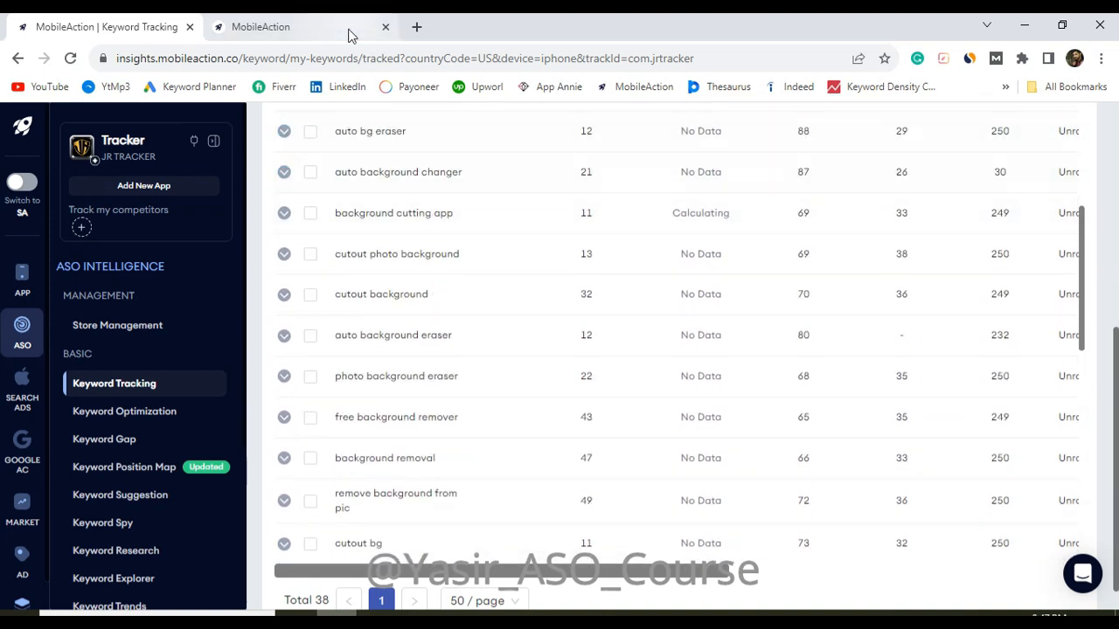
pyautogui.click(280, 19)
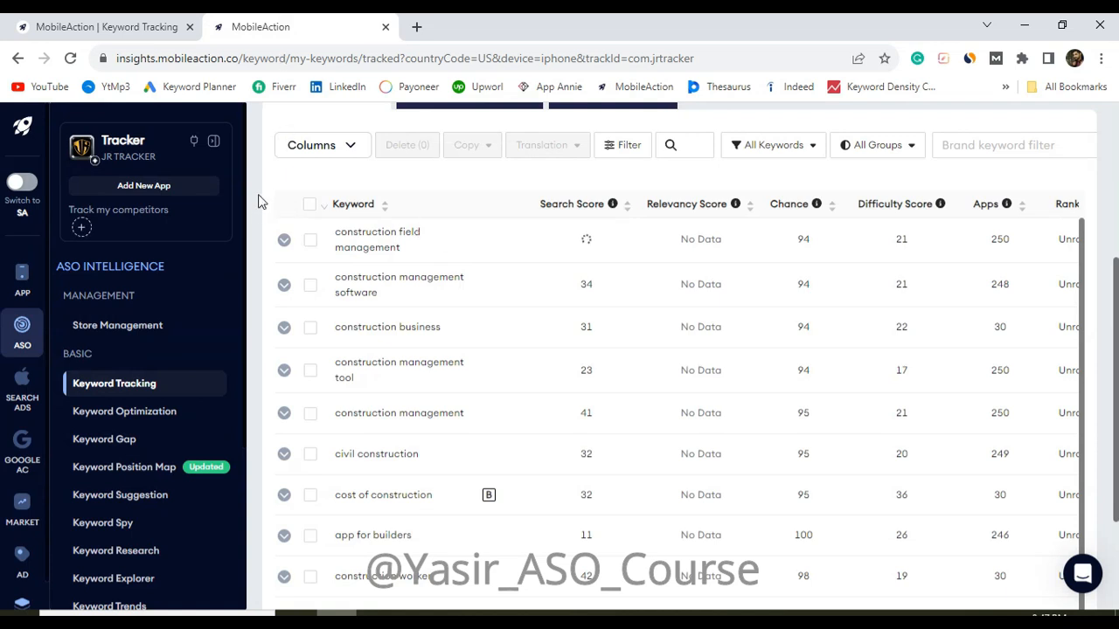
pyautogui.scroll(1, 258, 202)
pyautogui.scroll(1, 260, 210)
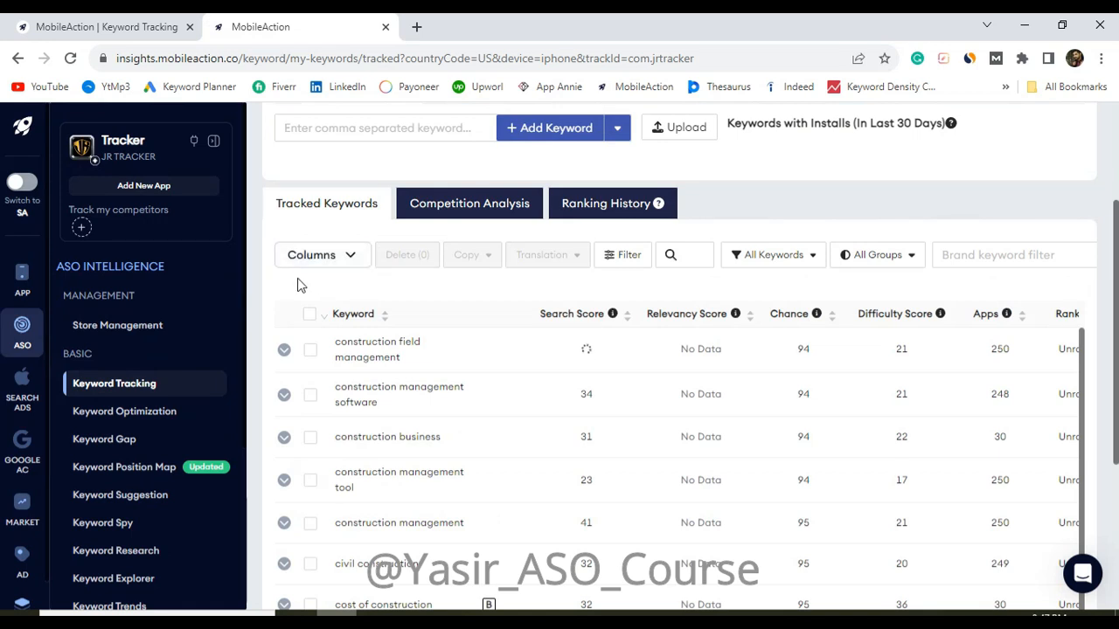
pyautogui.scroll(-2, 297, 285)
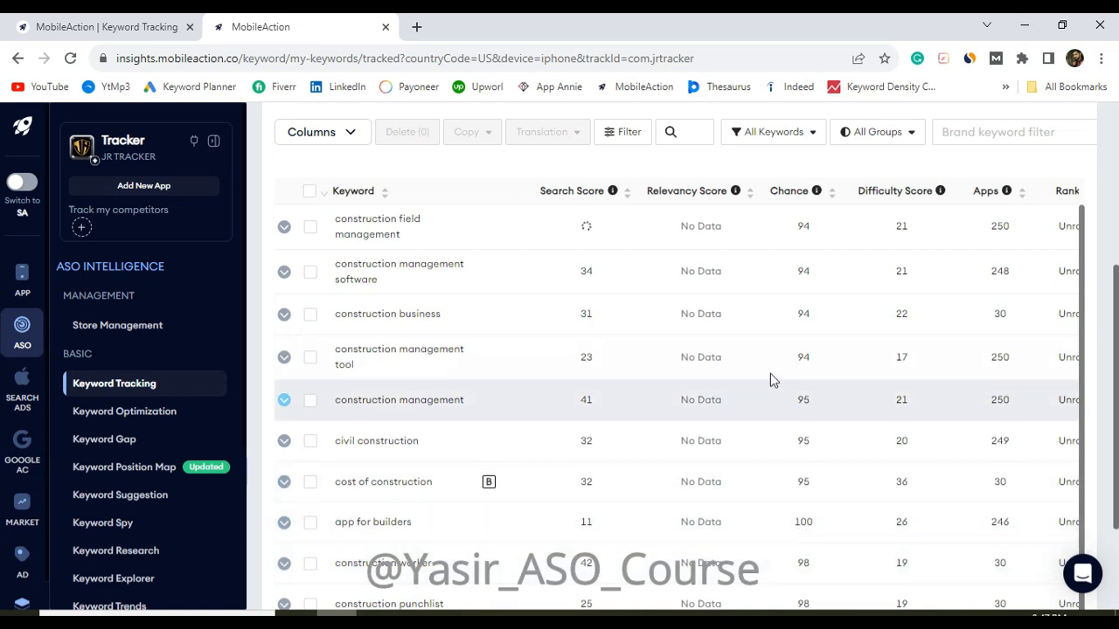
pyautogui.scroll(-1, 769, 379)
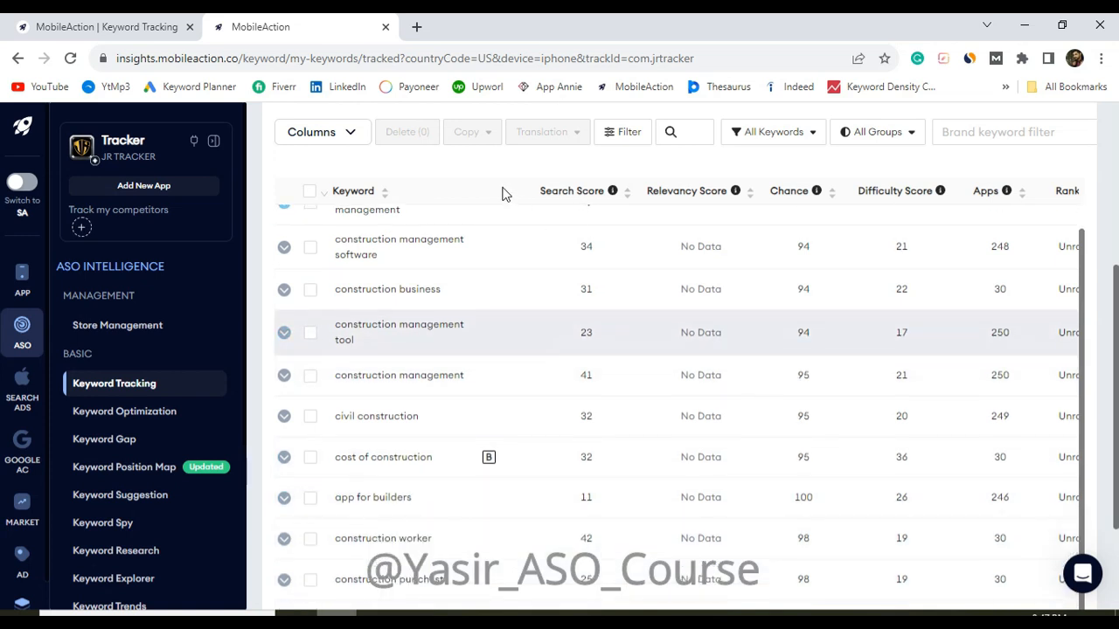
pyautogui.scroll(-3, 819, 244)
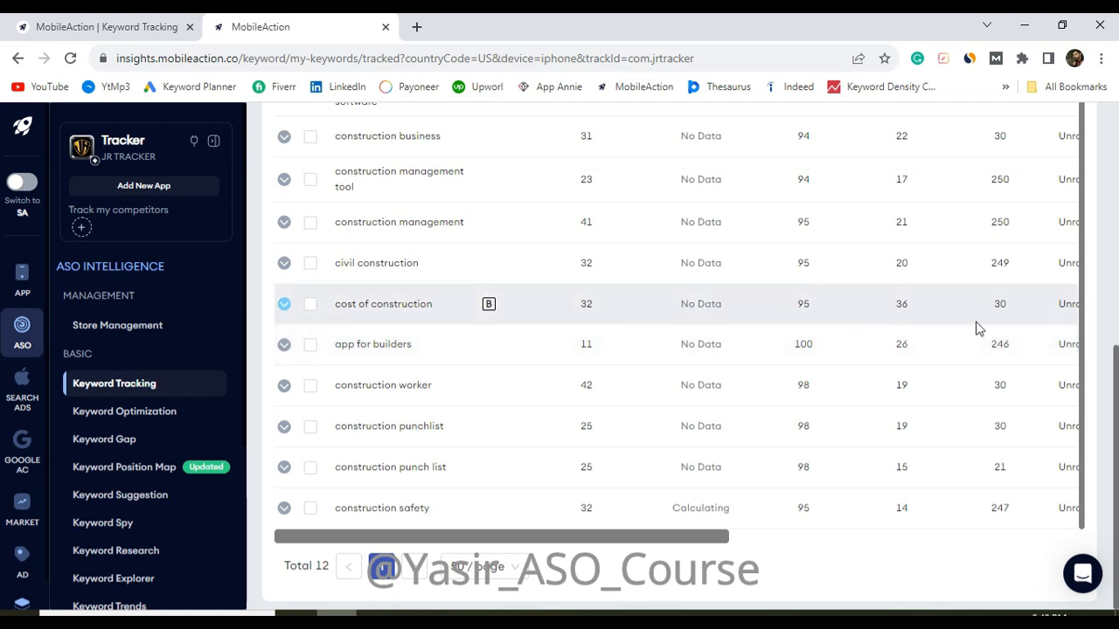
pyautogui.scroll(2, 1116, 345)
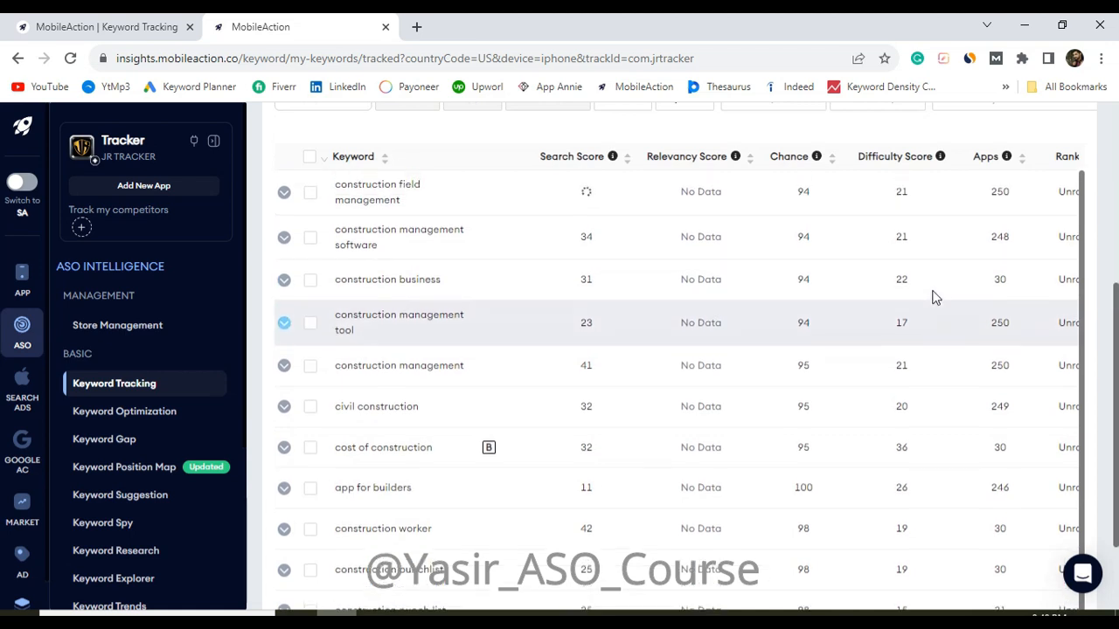
pyautogui.scroll(-1, 934, 297)
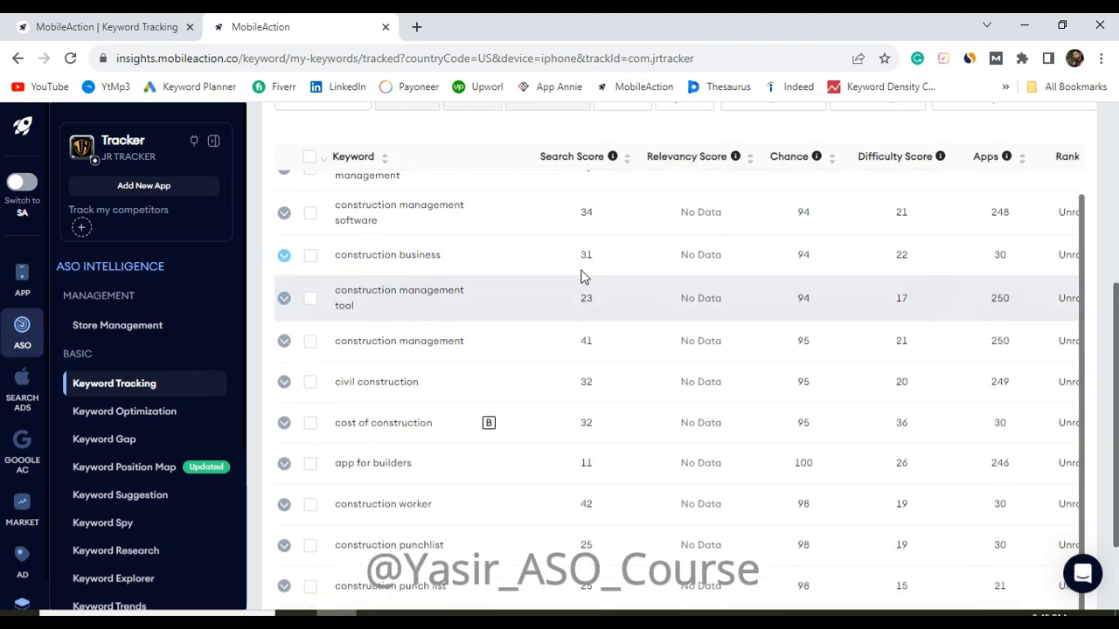
pyautogui.scroll(-2, 562, 291)
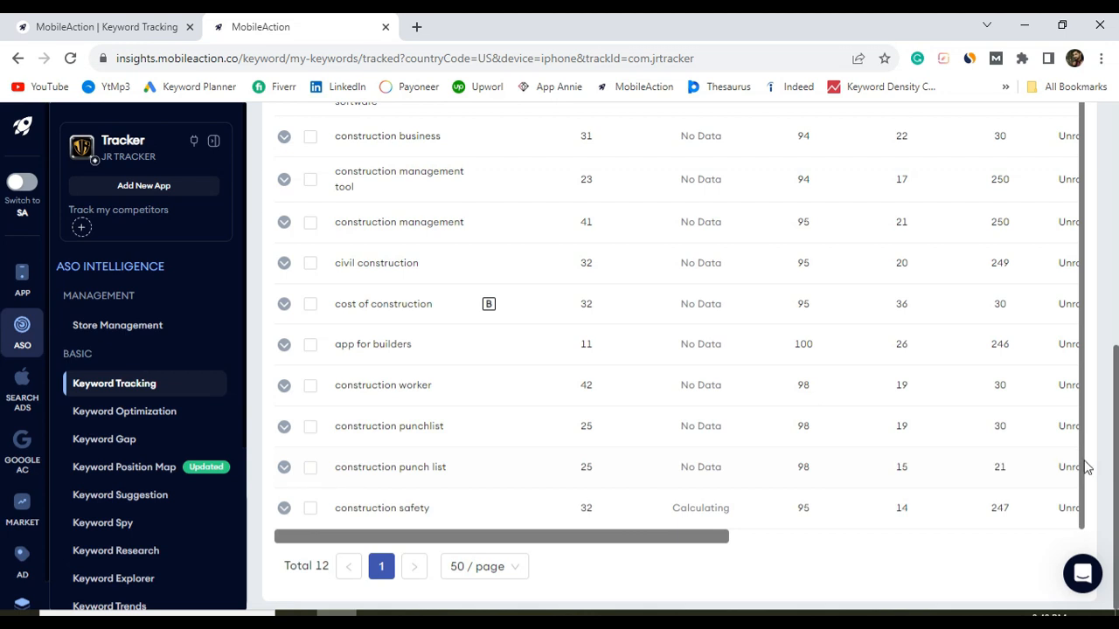
# Sort the tracked construction keywords by Chance in descending order
pyautogui.scroll(1, 1093, 402)
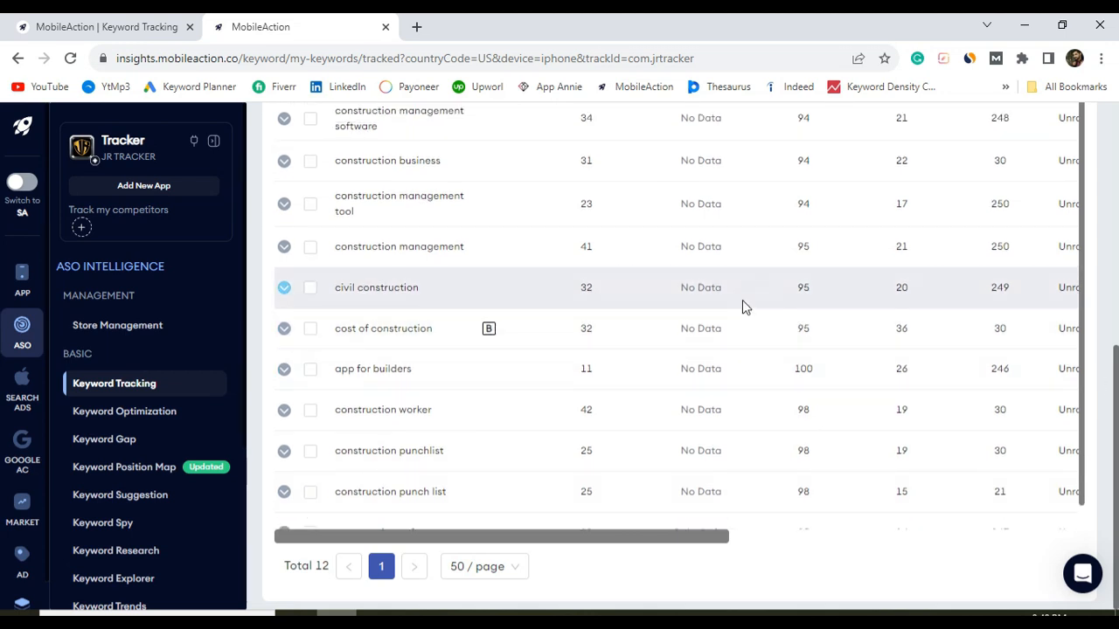
pyautogui.scroll(3, 338, 253)
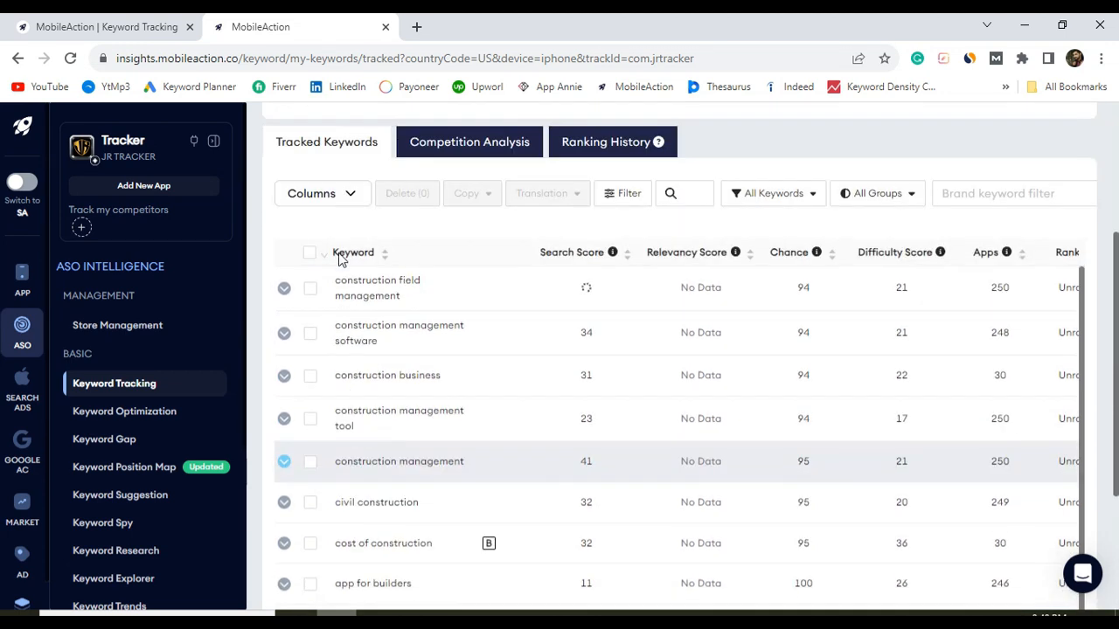
pyautogui.scroll(-1, 289, 250)
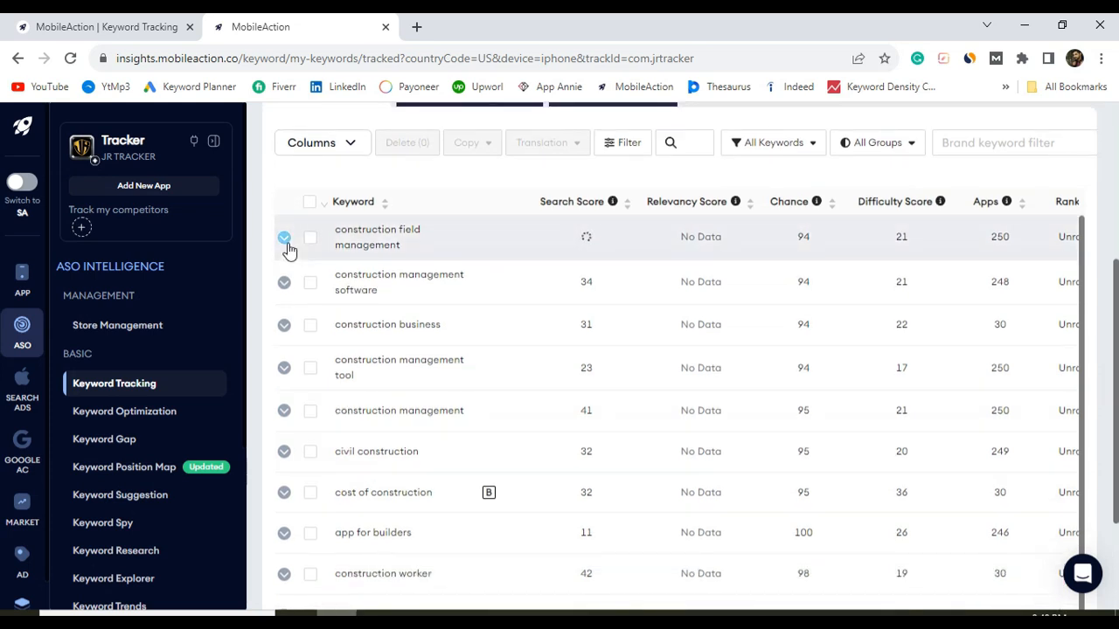
pyautogui.click(832, 204)
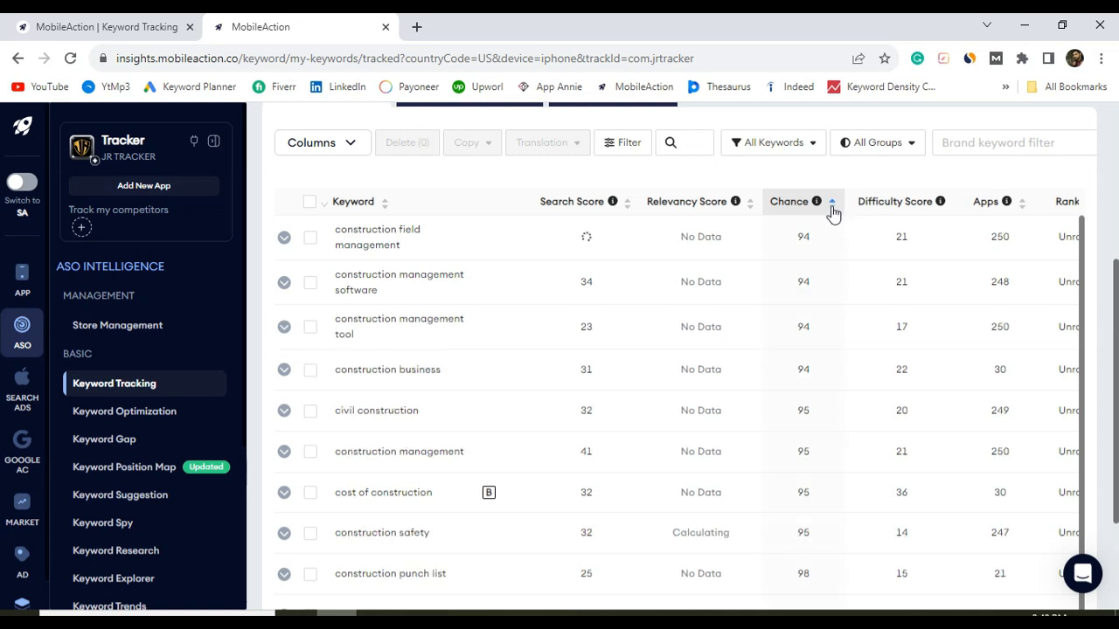
pyautogui.click(832, 211)
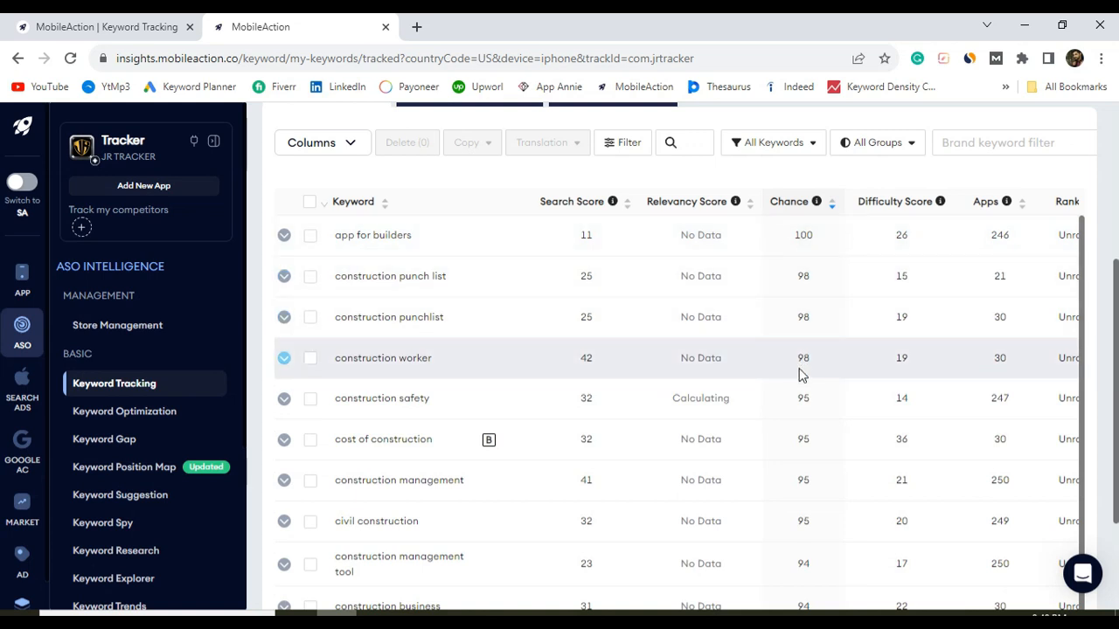
# Return to the background-remover keyword page, sort its tracked keywords by Chance in descending order and look through the sorted list
pyautogui.click(2, 15)
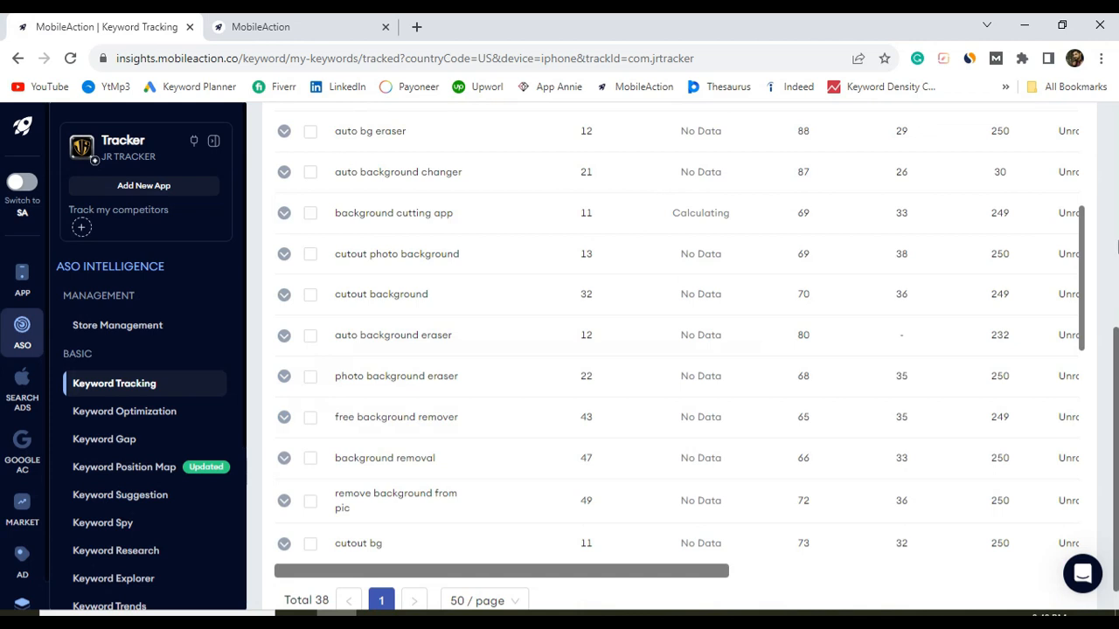
pyautogui.scroll(4, 1116, 247)
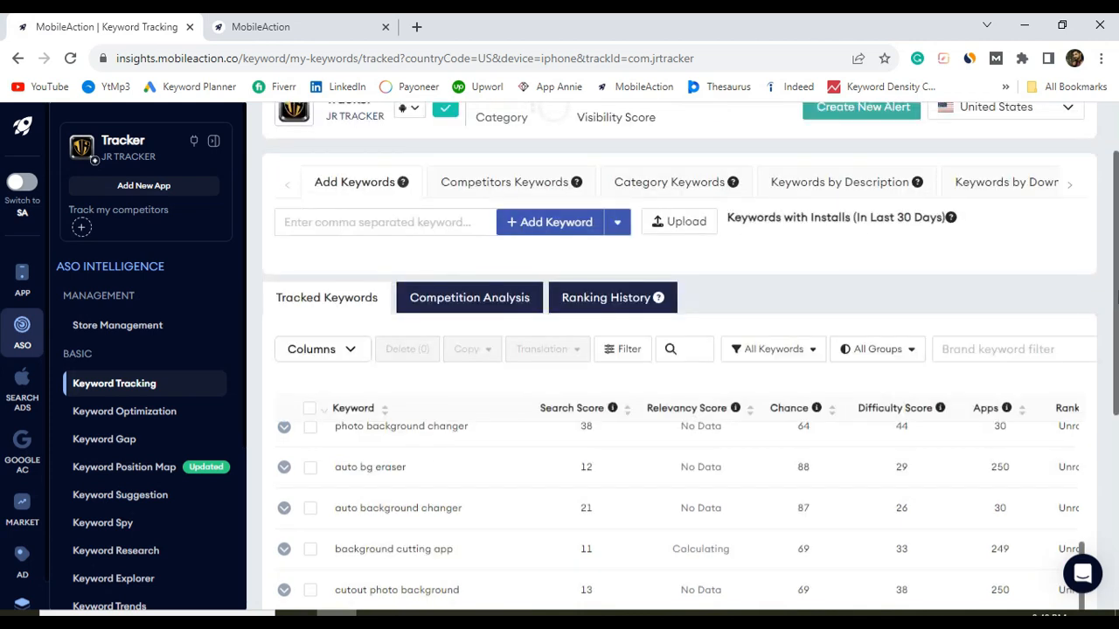
pyautogui.click(833, 418)
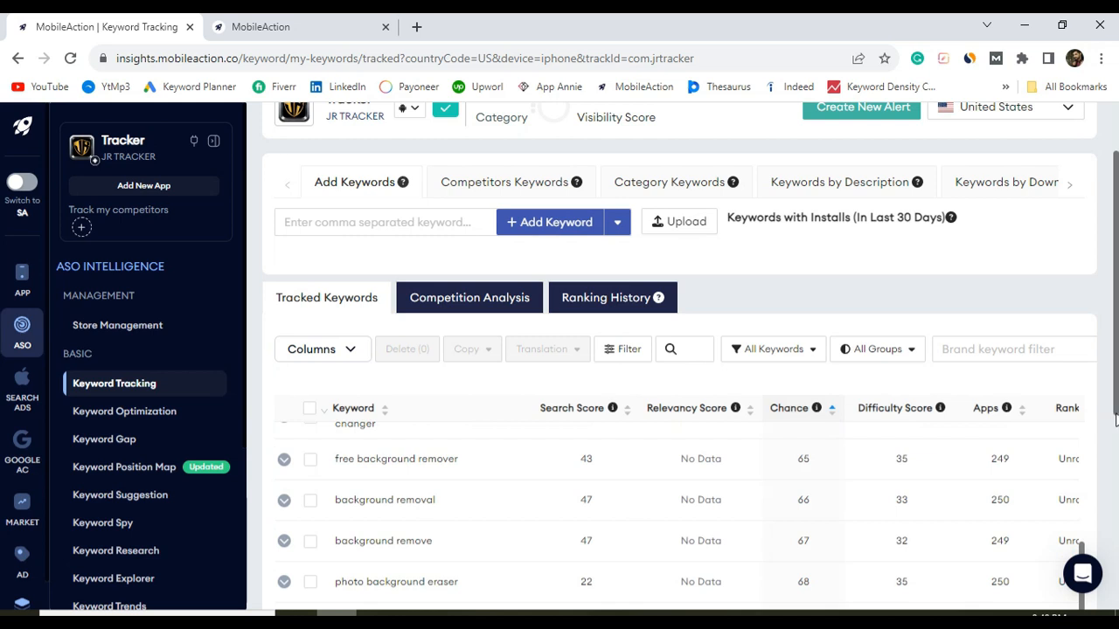
pyautogui.scroll(-2, 1114, 420)
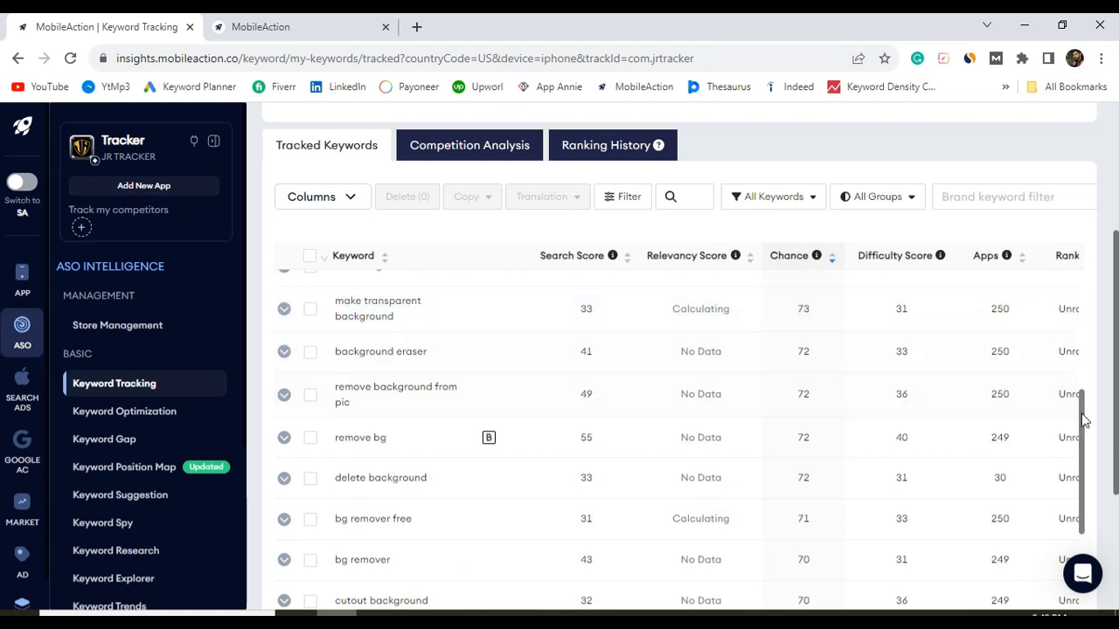
pyautogui.scroll(3, 1086, 425)
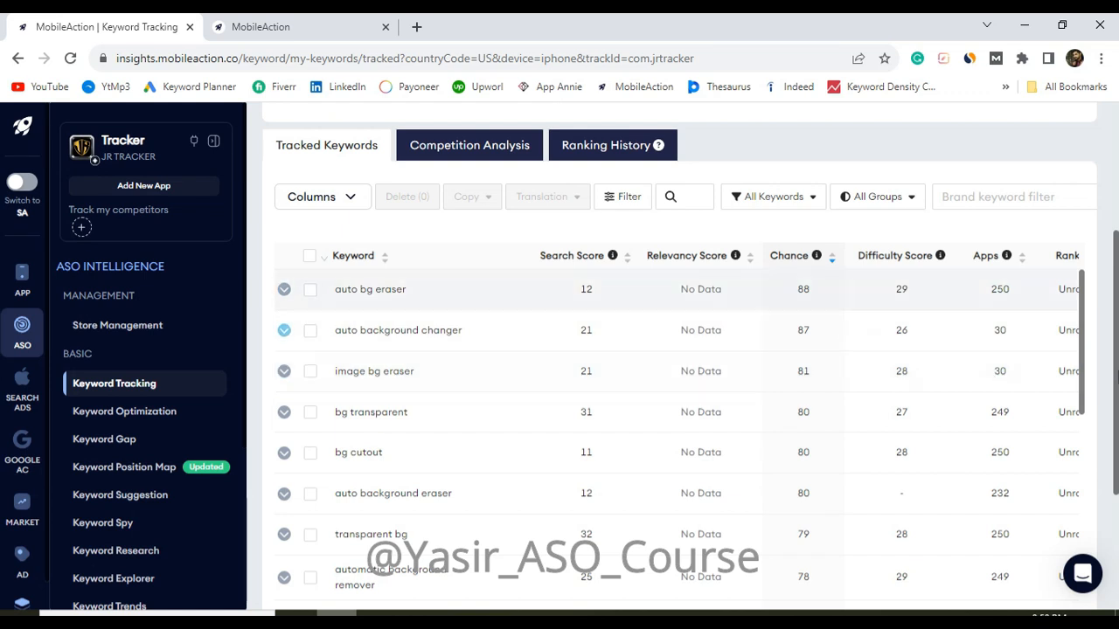
pyautogui.moveTo(1116, 382); pyautogui.dragTo(1114, 415)
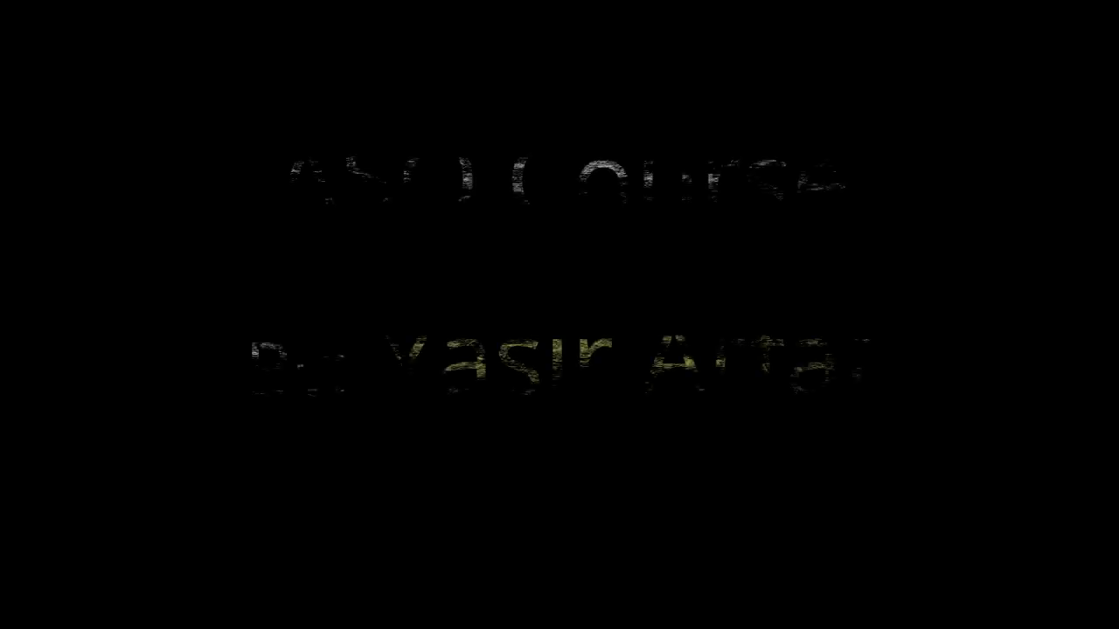